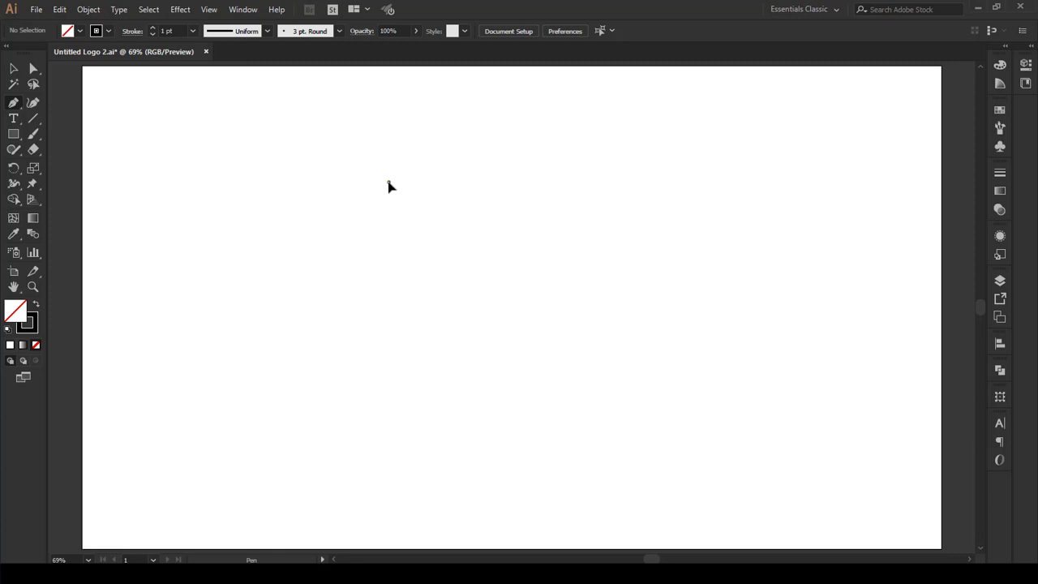
Draw a straight vertical line about 691 pt long with the Pen tool, left of the artboard's centre
left_click(388, 182)
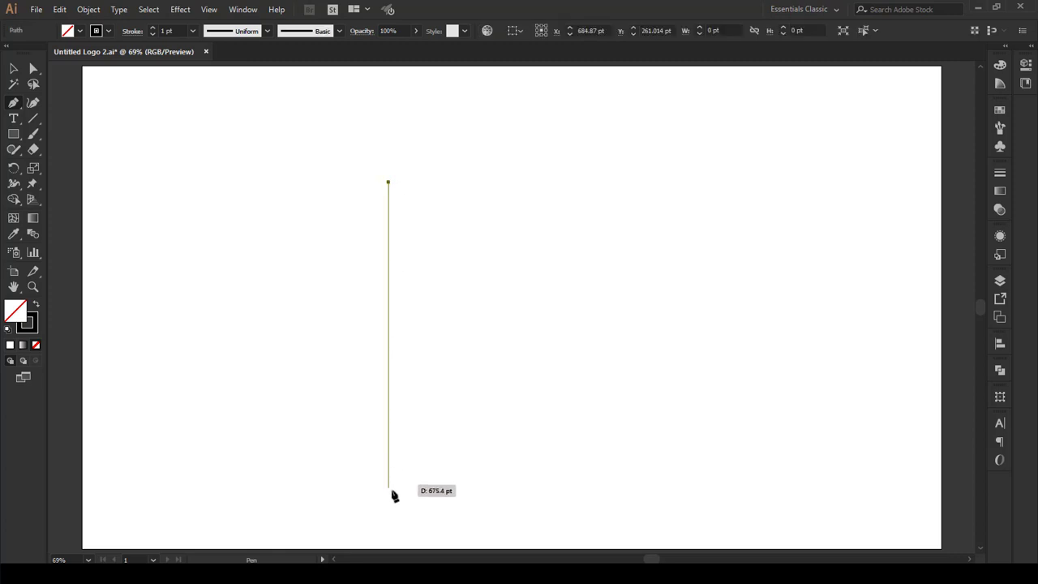
left_click(390, 491)
key("ctrl")
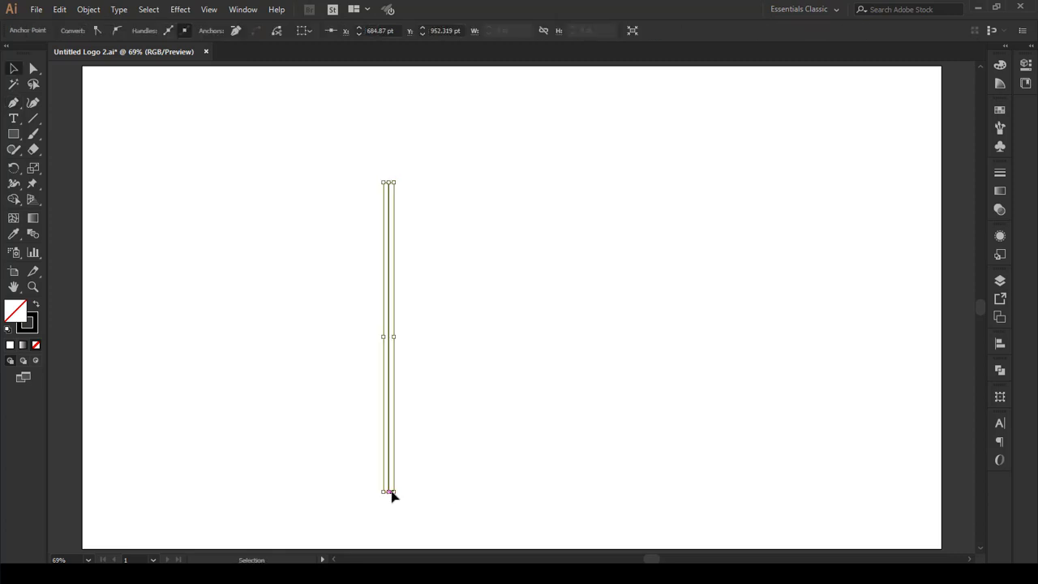
Centre the line vertically relative to the artboard
left_click(389, 285)
left_click(513, 32)
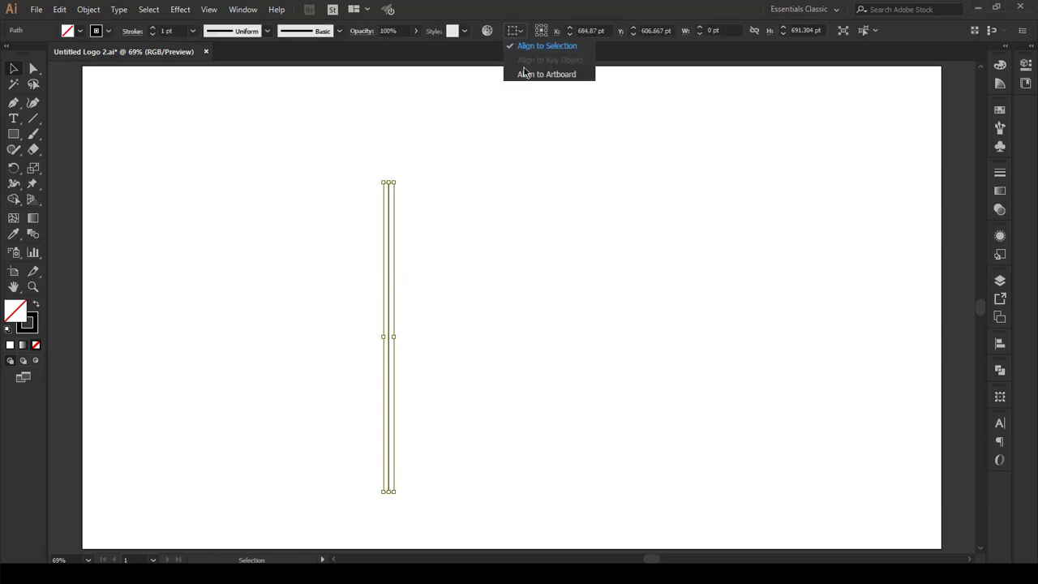
left_click(536, 73)
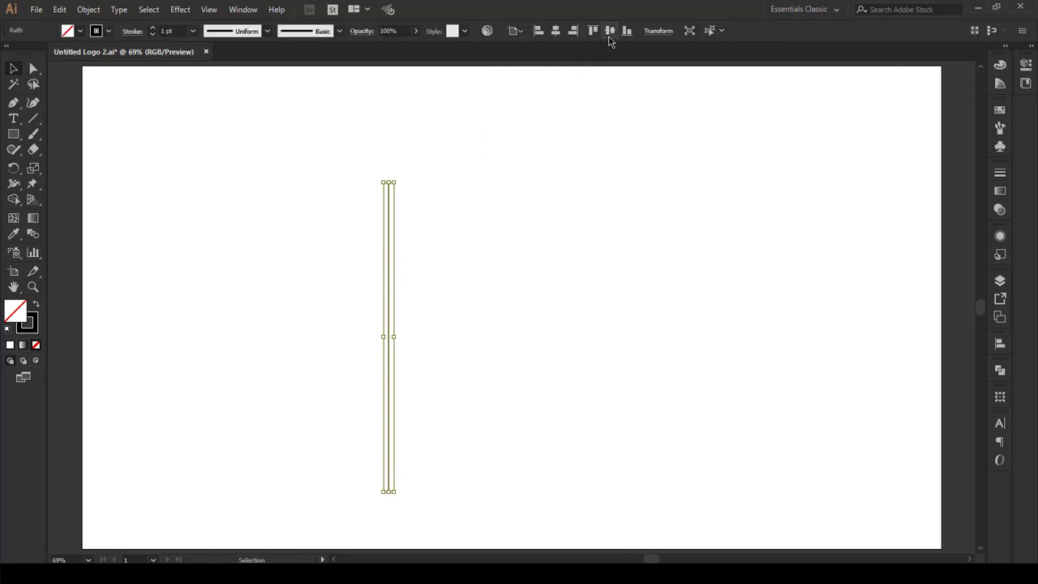
left_click(608, 36)
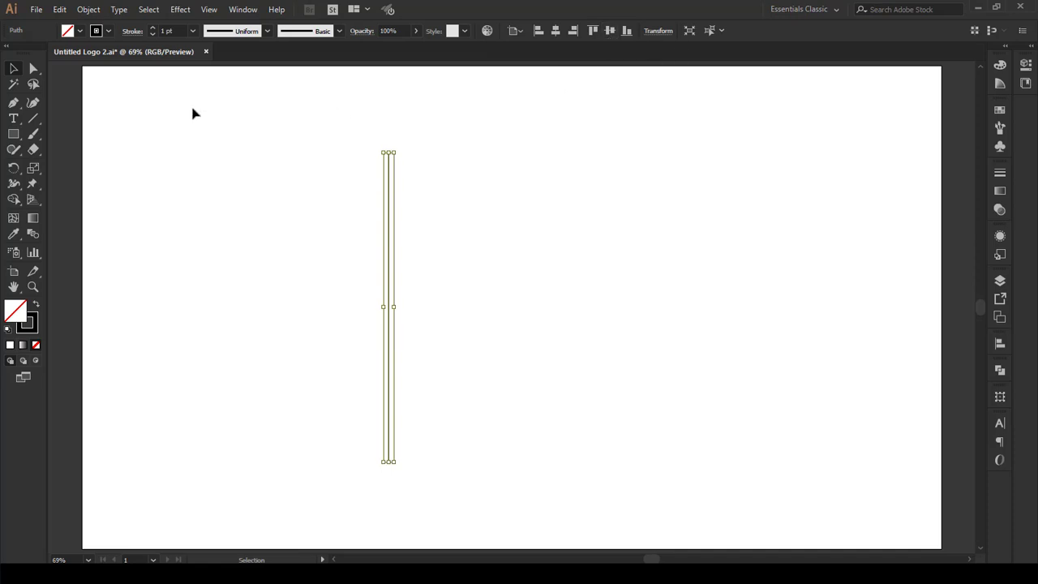
Duplicate the line in place, move the copy slightly to the right as a close parallel, and select both lines
left_click(57, 10)
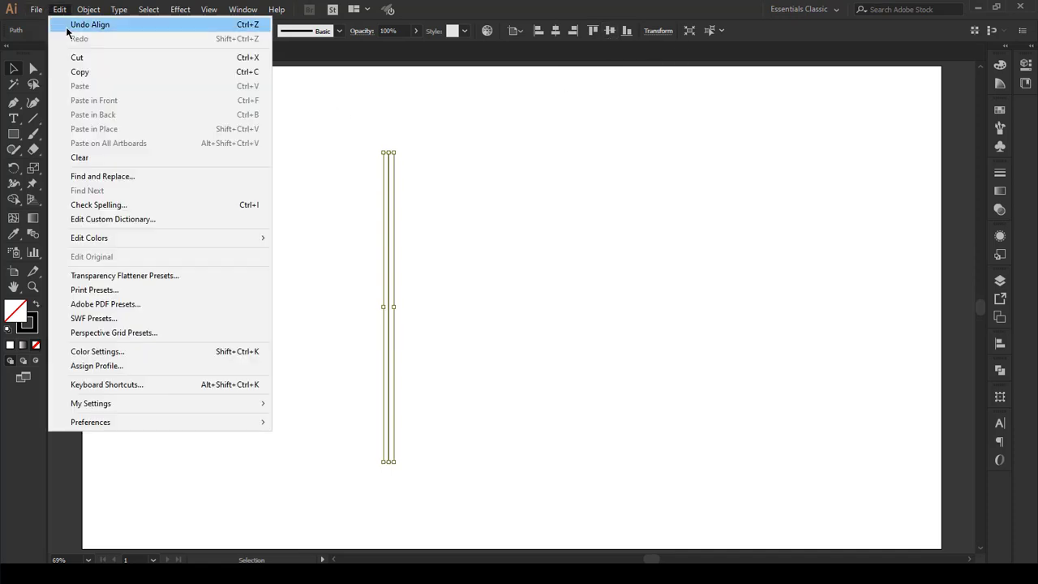
left_click(84, 73)
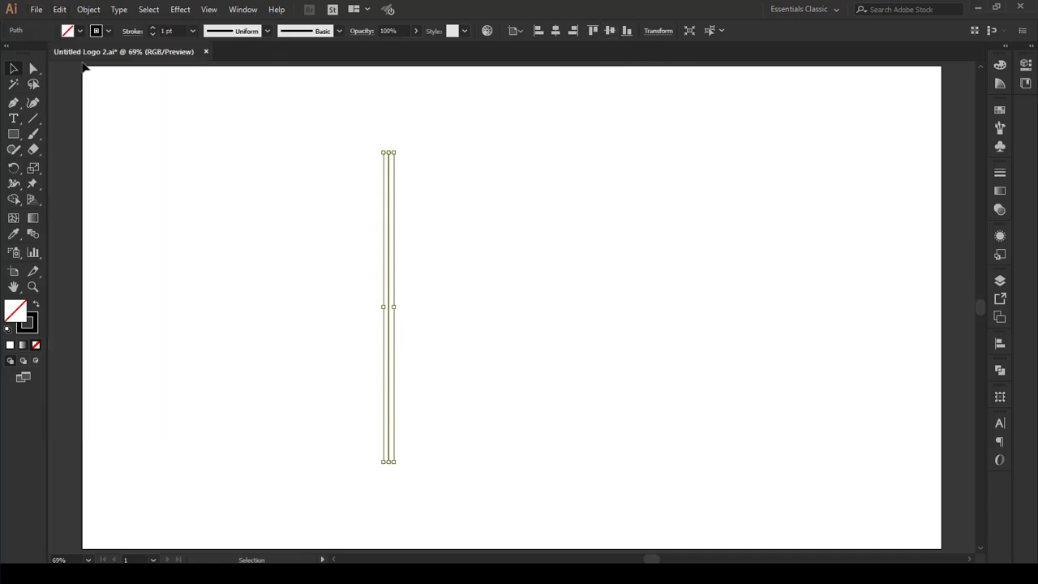
left_click(62, 10)
left_click(113, 129)
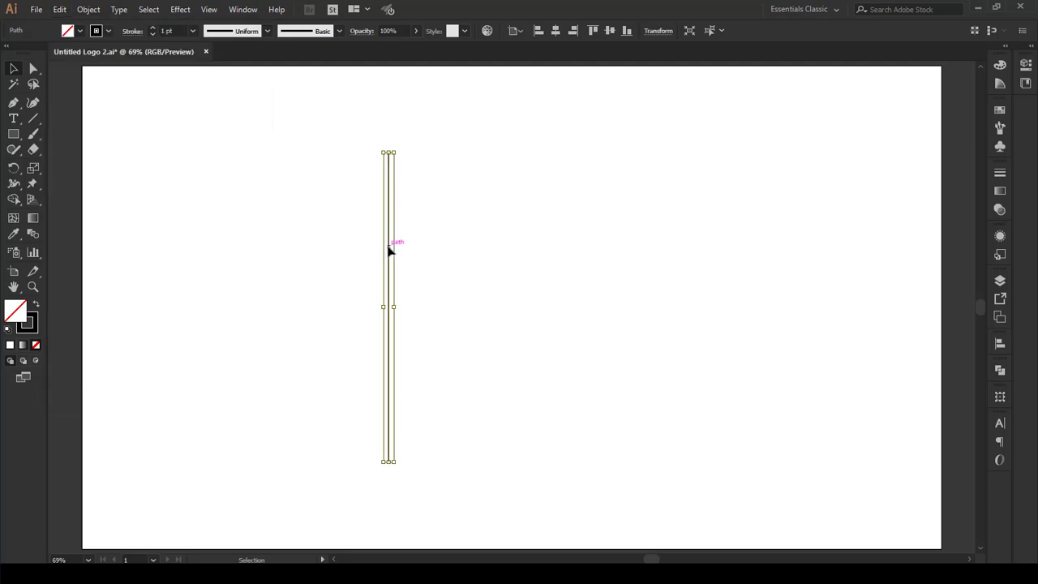
left_click_drag(394, 248, 332, 307)
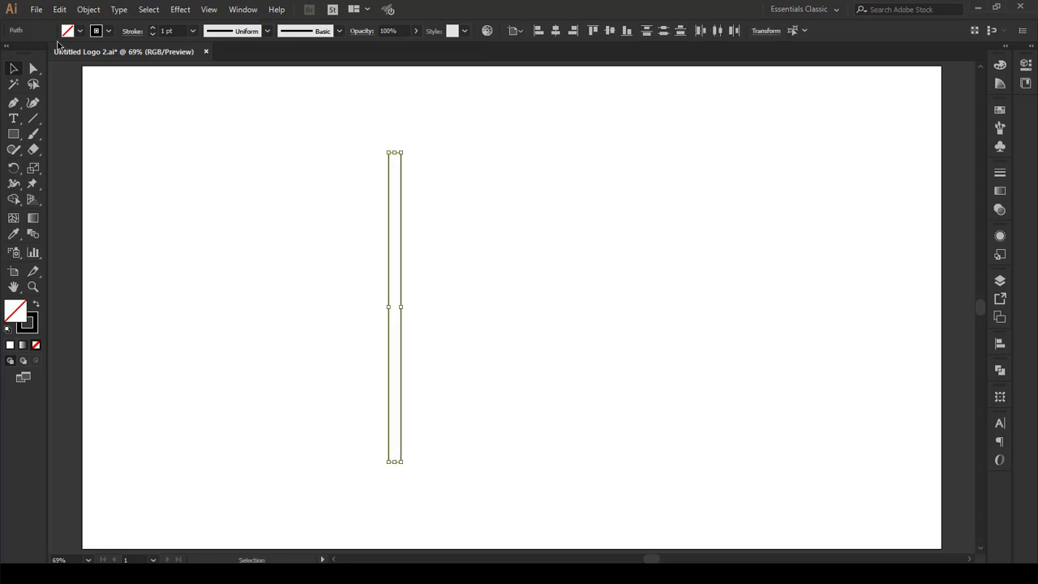
Duplicate the pair of lines in place and shift the copy right to make four evenly spaced parallel lines
left_click(65, 13)
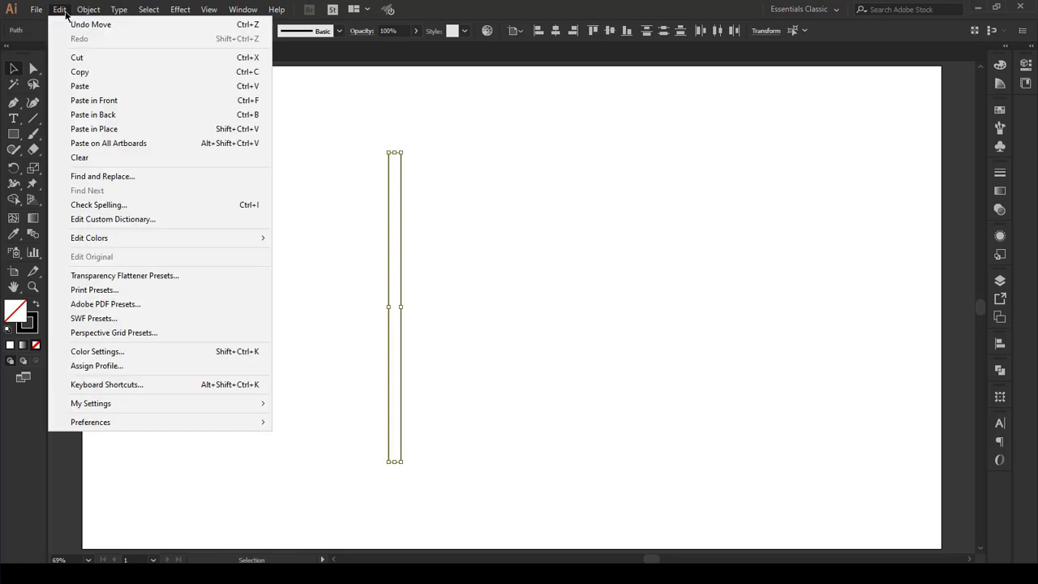
left_click(83, 72)
left_click(58, 11)
left_click(113, 131)
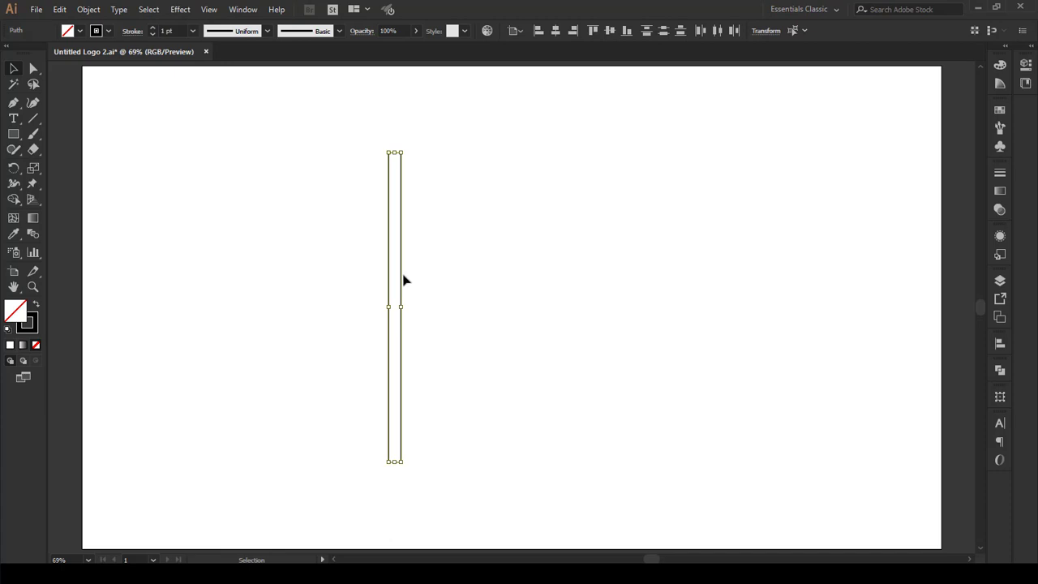
left_click_drag(402, 278, 428, 279)
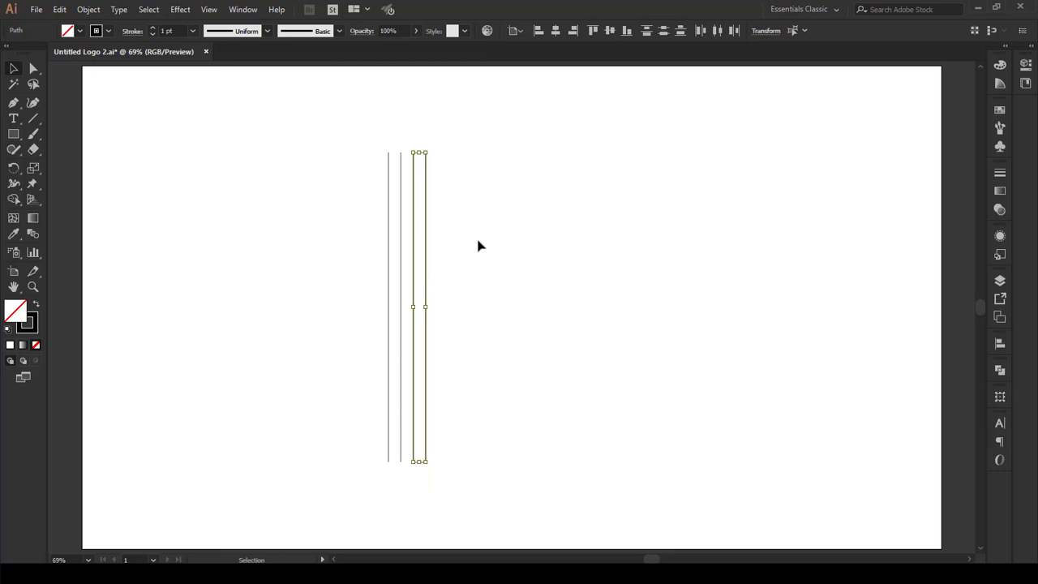
Select all four vertical lines and rotate them by -32°
left_click_drag(478, 241, 329, 316)
right_click(426, 268)
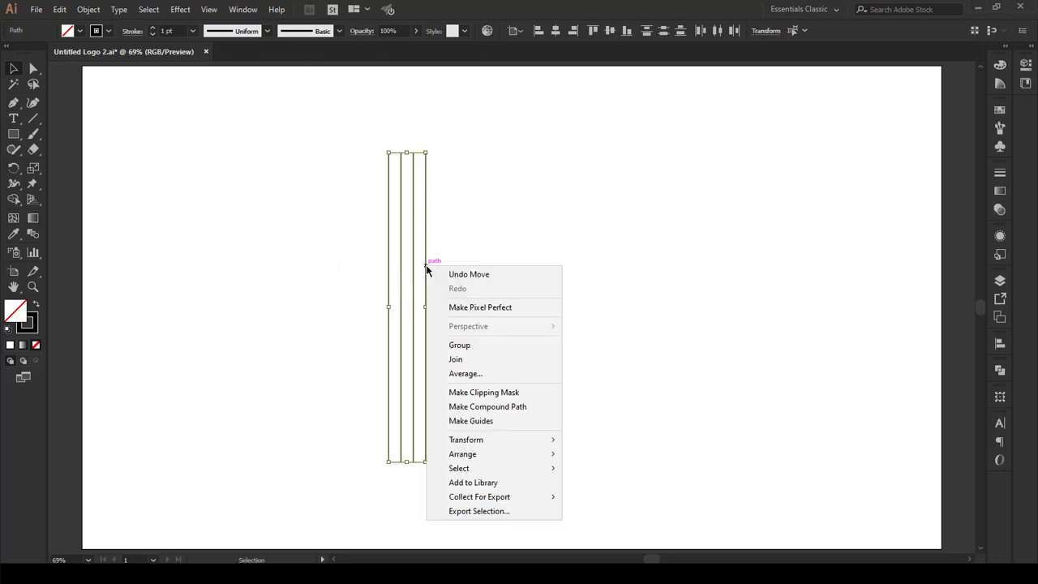
mouse_move(533, 440)
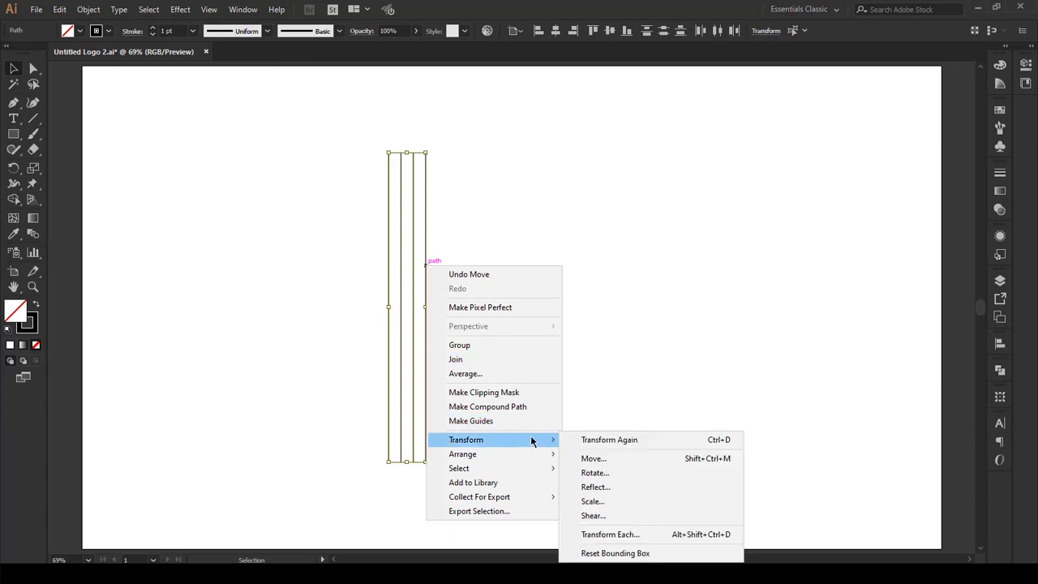
left_click(620, 473)
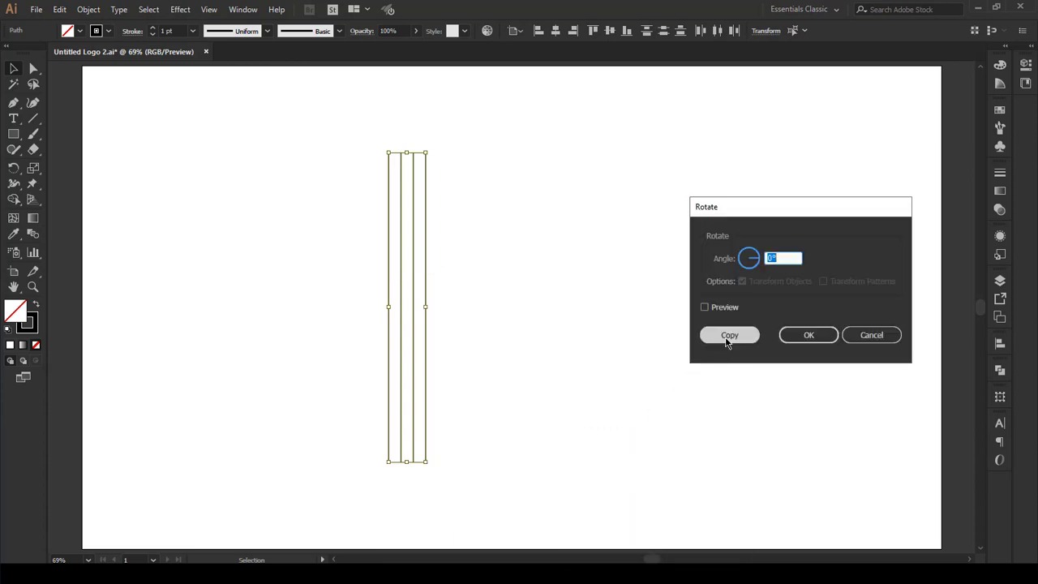
left_click(720, 312)
double_click(783, 257)
type("-4")
key("Tab")
key("Down")
key("Down")
key("Down")
key("Down")
key("Down")
key("Down")
key("Down")
key("Down")
key("Down")
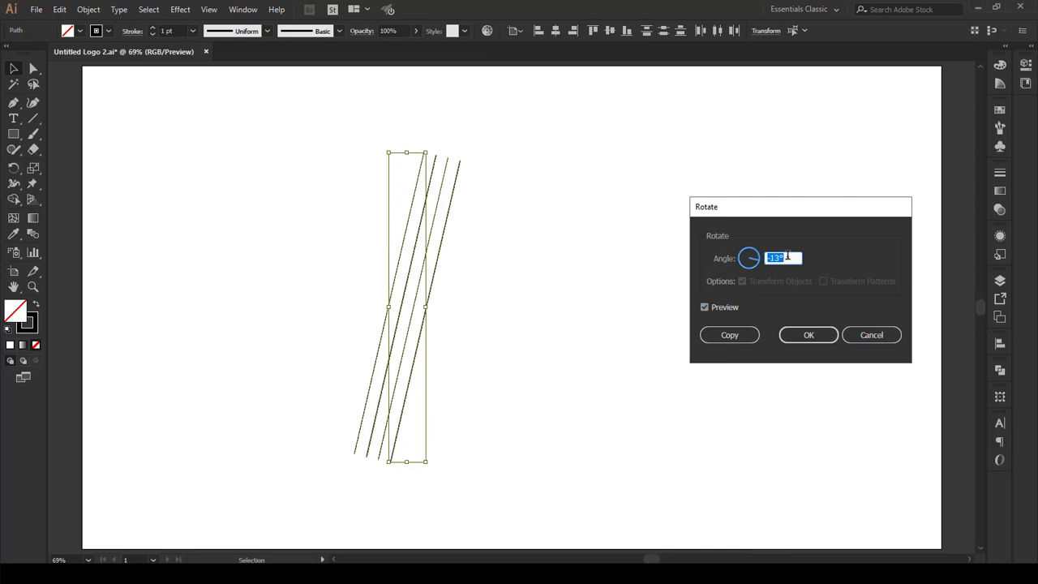
key("Down")
key("Down")
key("Down")
key("Down")
key("Down")
key("Down")
key("Down")
key("Down")
key("Down")
key("Down")
key("Down")
key("Down")
key("Down")
key("Down")
key("Down")
key("Down")
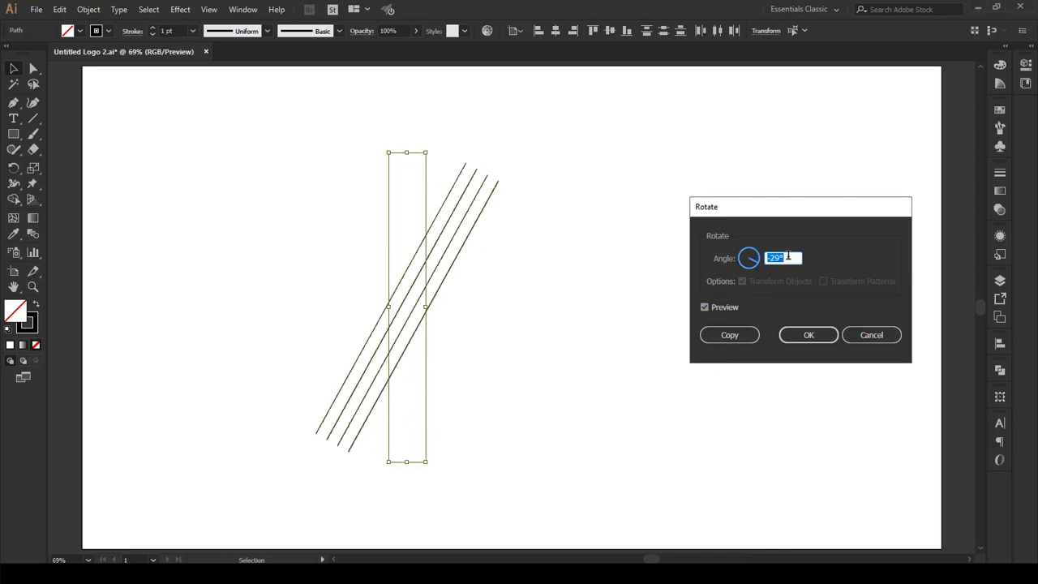
key("Down")
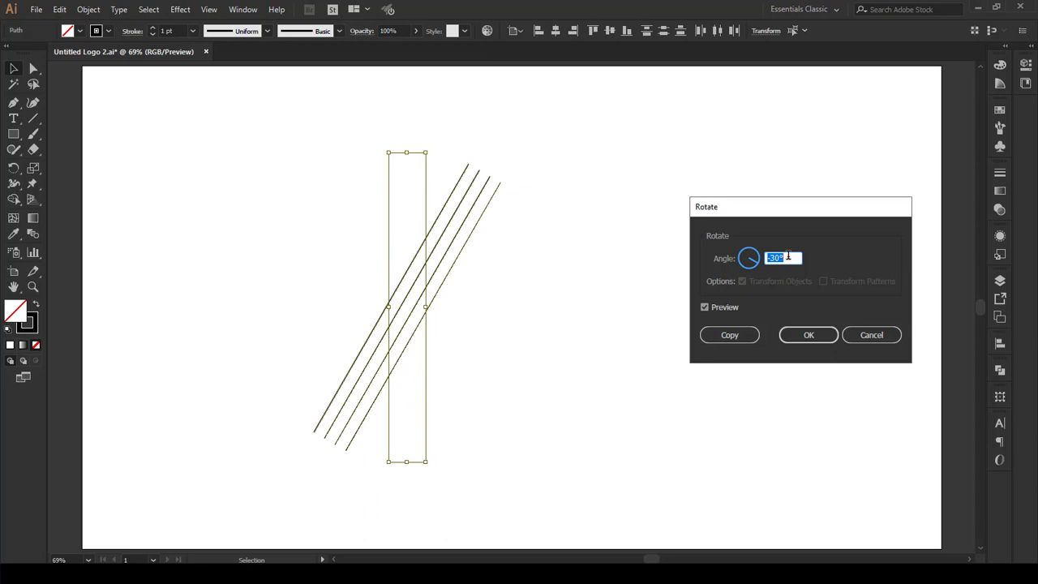
key("Down")
key("Down")
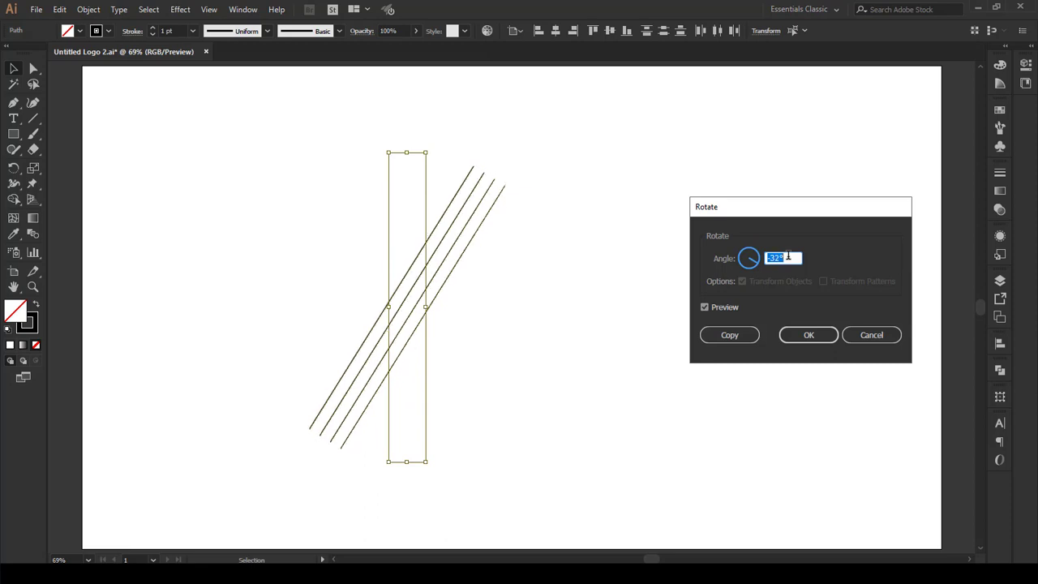
left_click(823, 334)
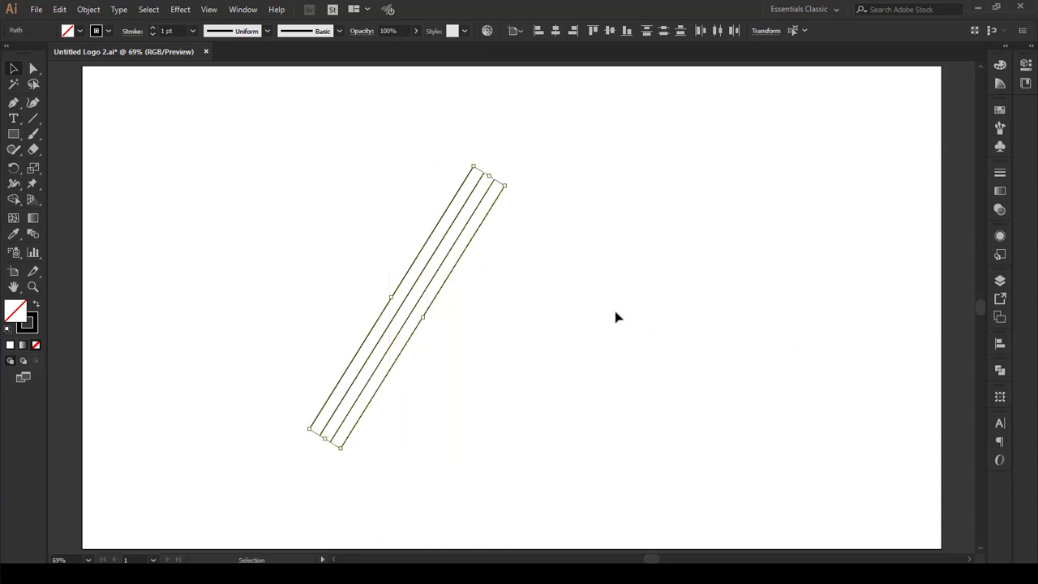
Create a reflected copy of the four slanted lines across the vertical axis
right_click(457, 258)
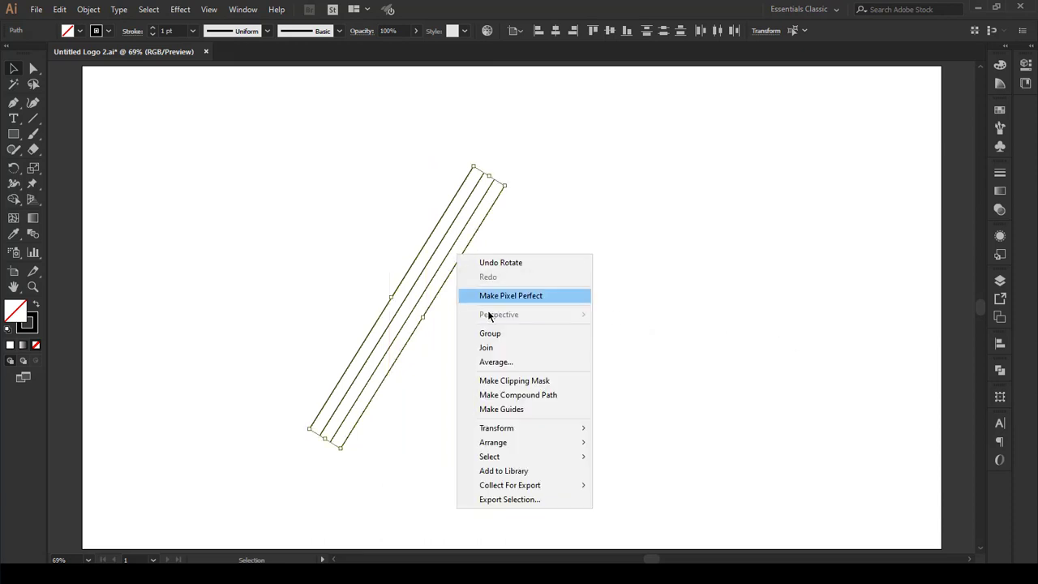
mouse_move(556, 428)
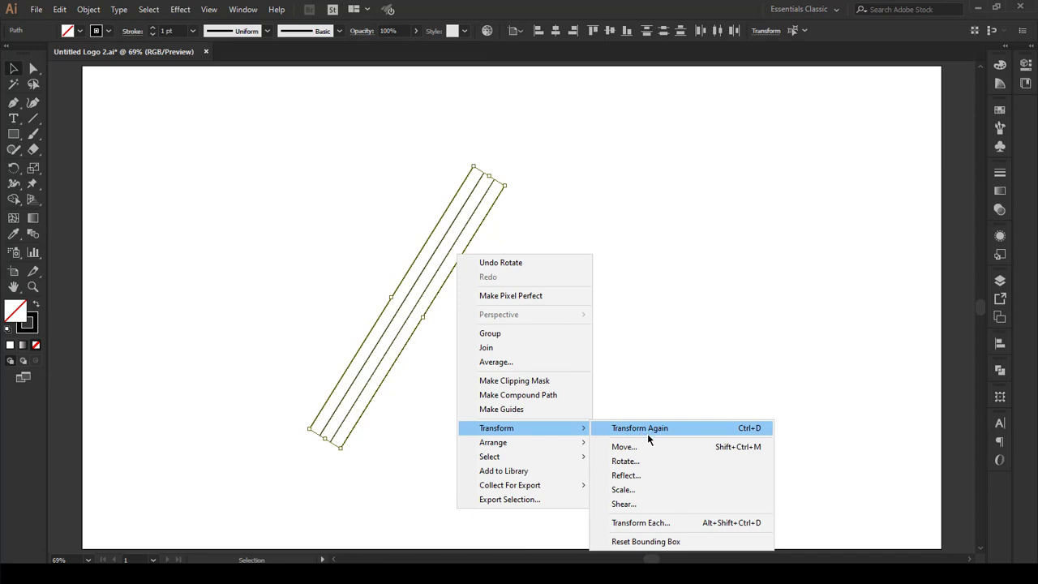
left_click(647, 475)
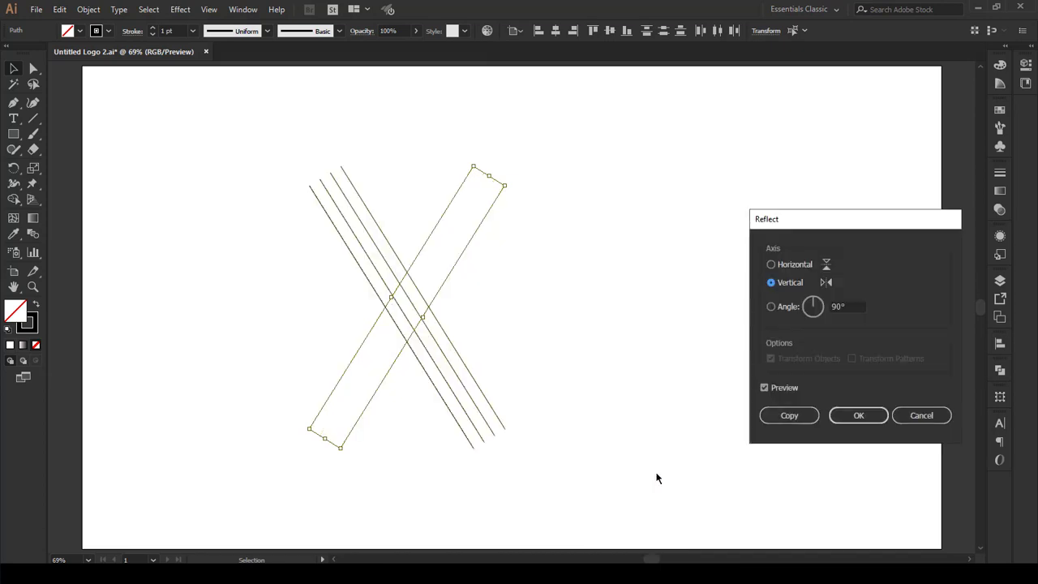
left_click(776, 388)
left_click(764, 388)
left_click(808, 414)
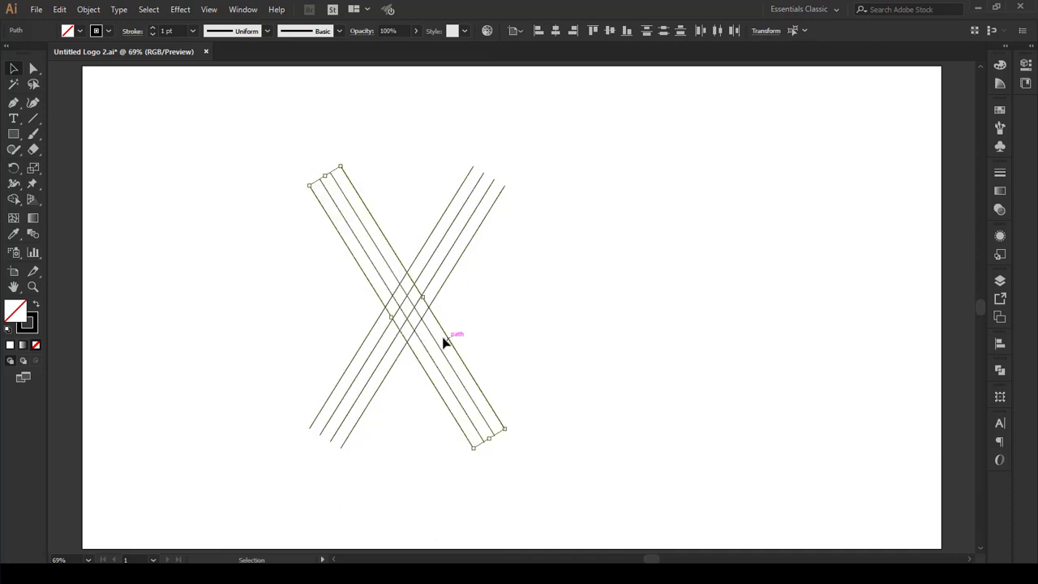
Move the reflected lines left so the two sets cross in their lower half, then move all eight towards the artboard's centre
left_click_drag(444, 342, 396, 349)
left_click_drag(504, 280, 279, 369)
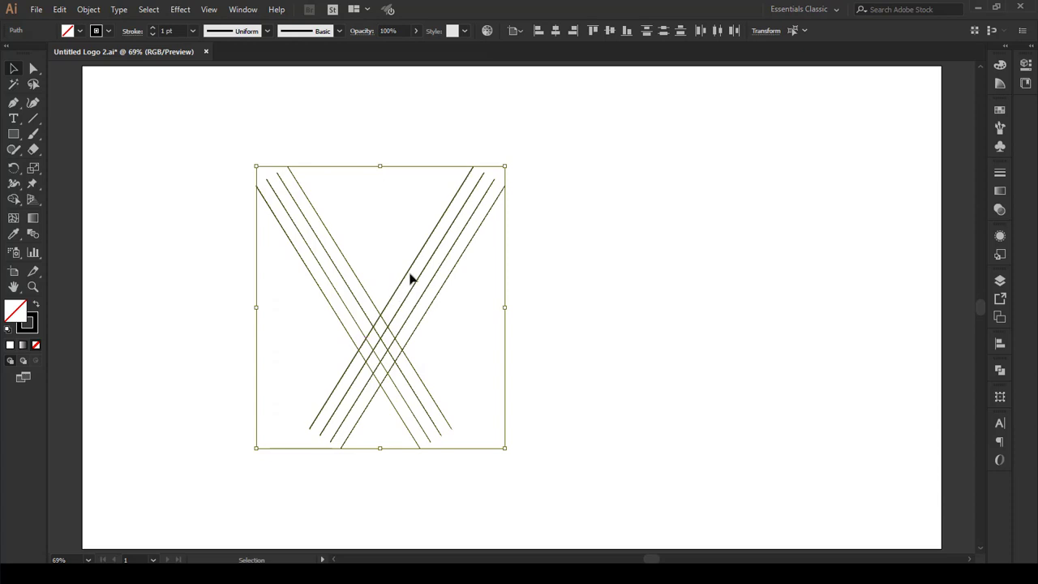
left_click_drag(451, 272, 579, 266)
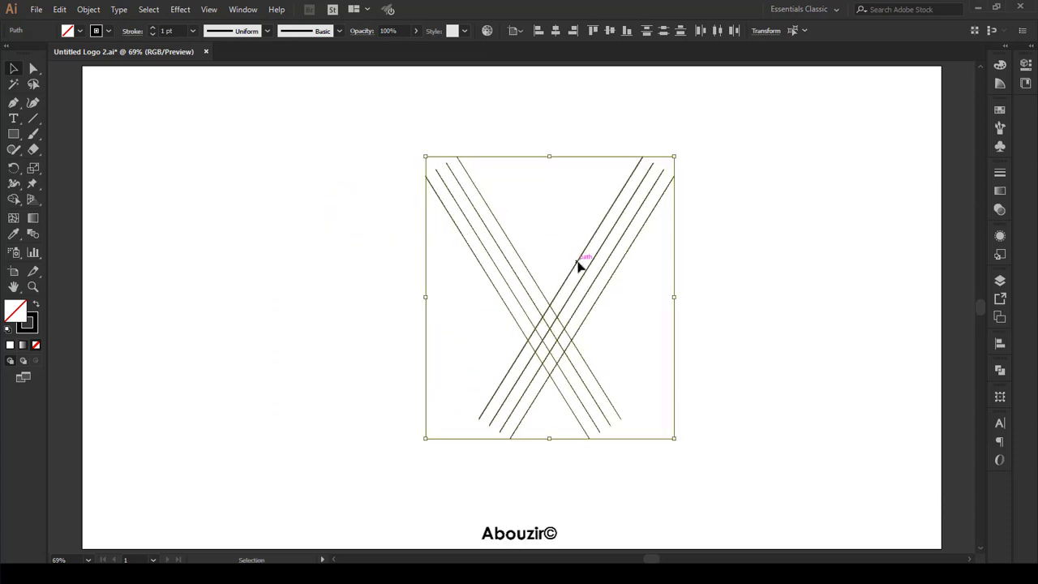
Create a copy of the eight crossed lines reflected across the horizontal axis and move it slightly up
right_click(579, 267)
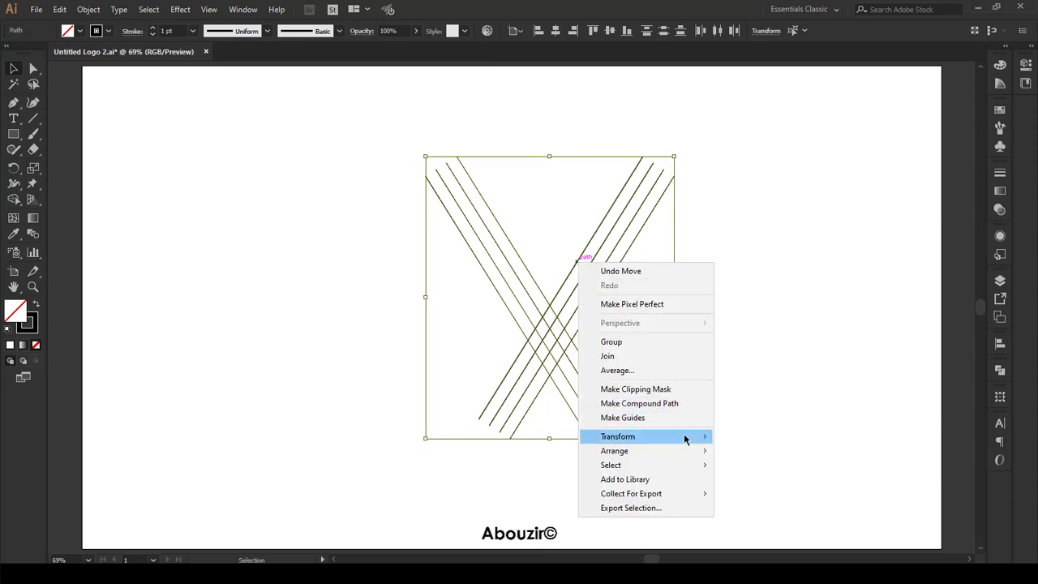
mouse_move(686, 438)
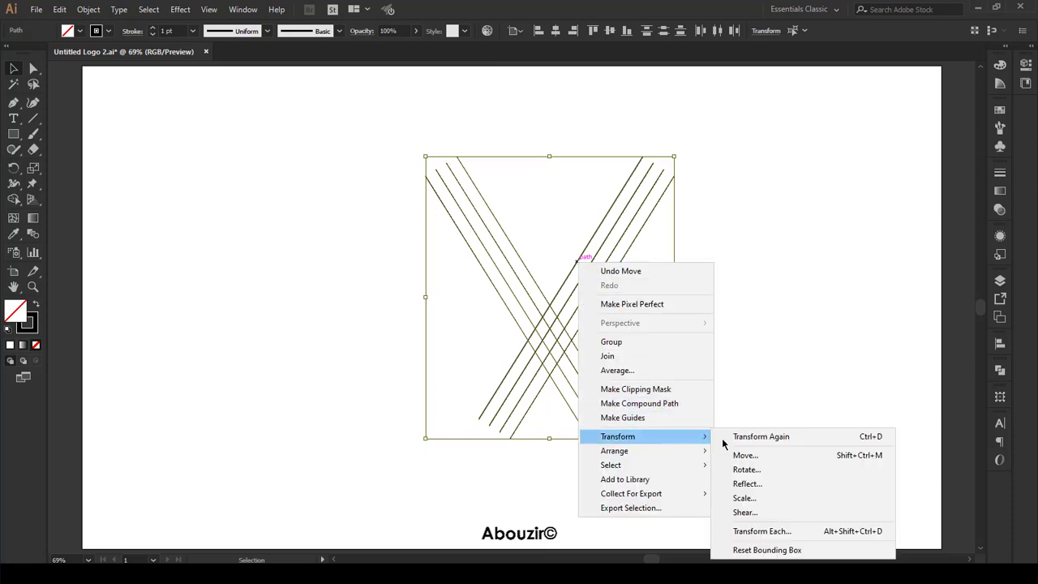
left_click(759, 484)
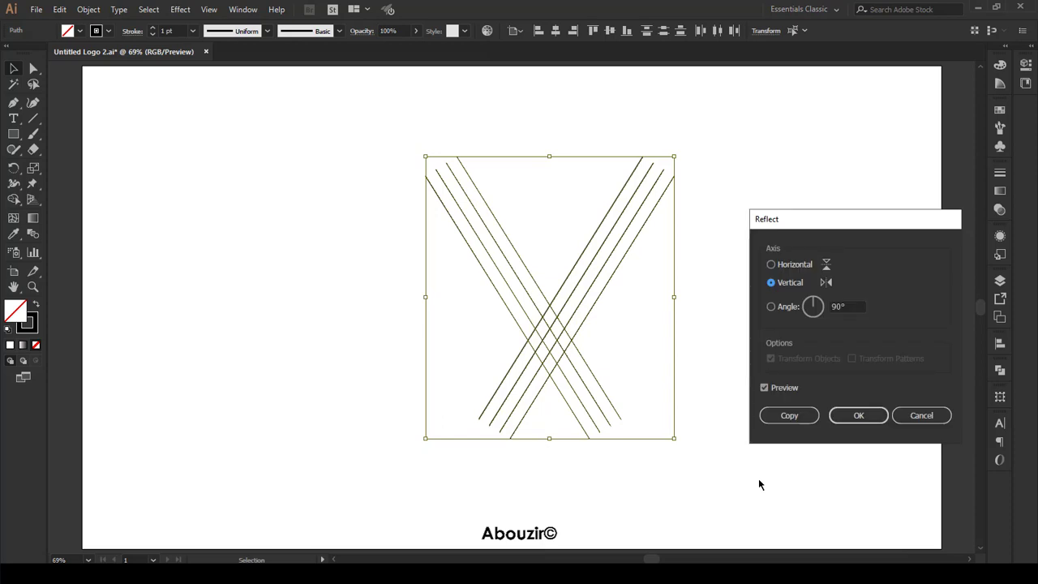
left_click(787, 266)
left_click(802, 416)
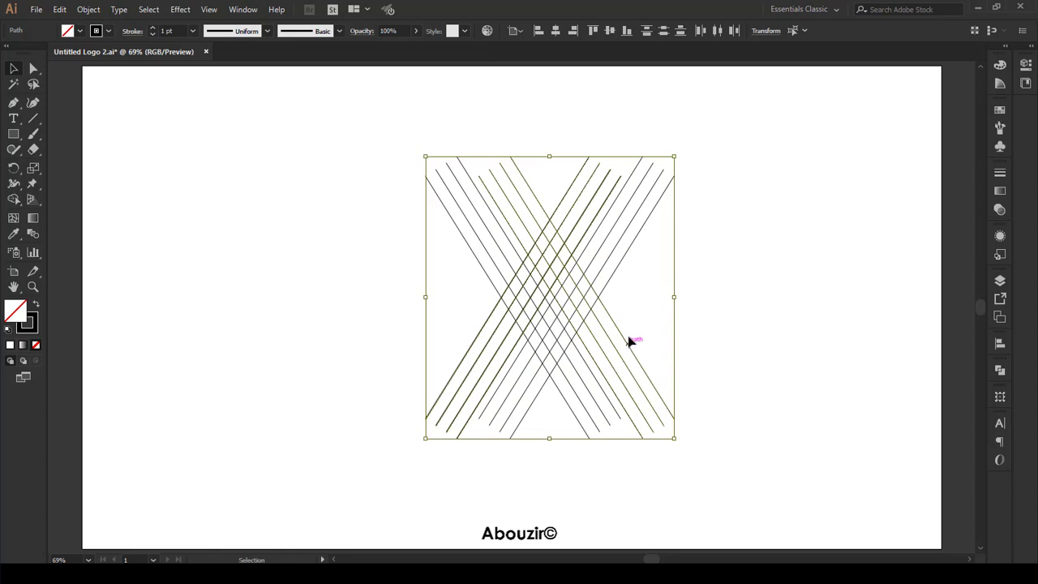
left_click_drag(629, 339, 630, 316)
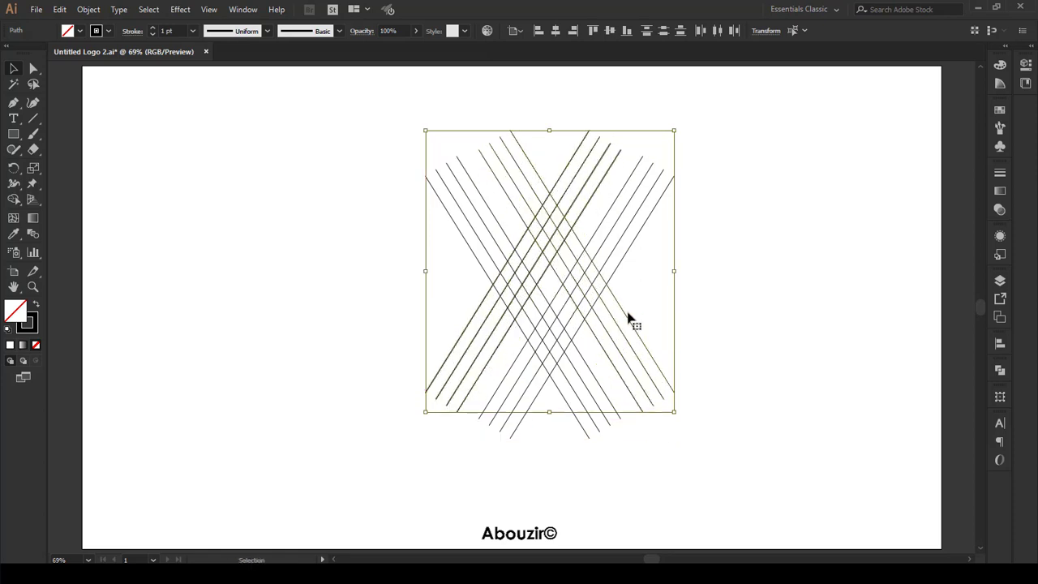
Group the flipped copy of the lines and centre it horizontally on the artboard
left_click(87, 9)
left_click(114, 56)
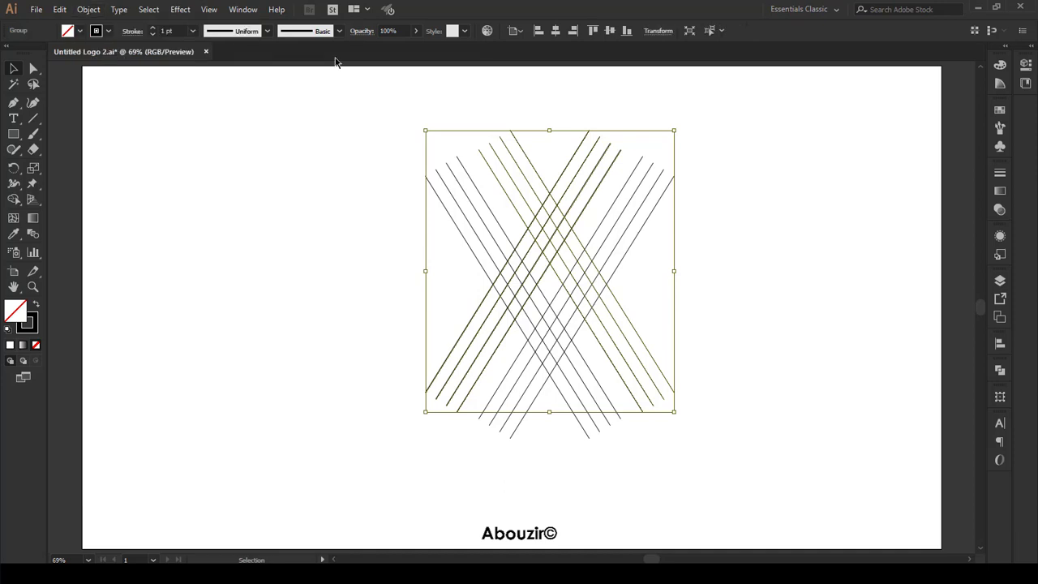
left_click(556, 30)
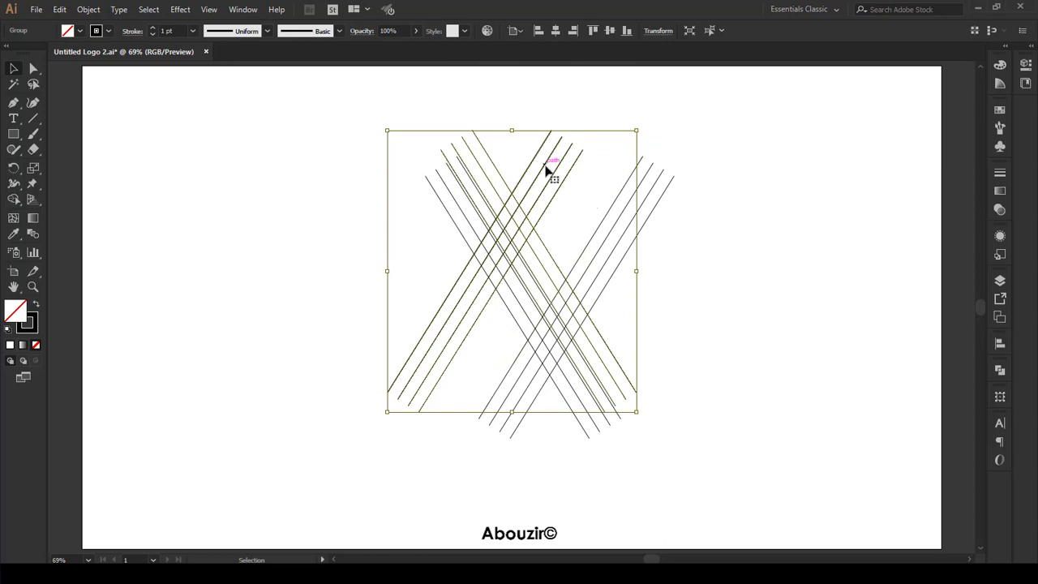
Move the flipped group aside, then group the eight original lines and centre them horizontally on the artboard
left_click_drag(549, 169, 285, 177)
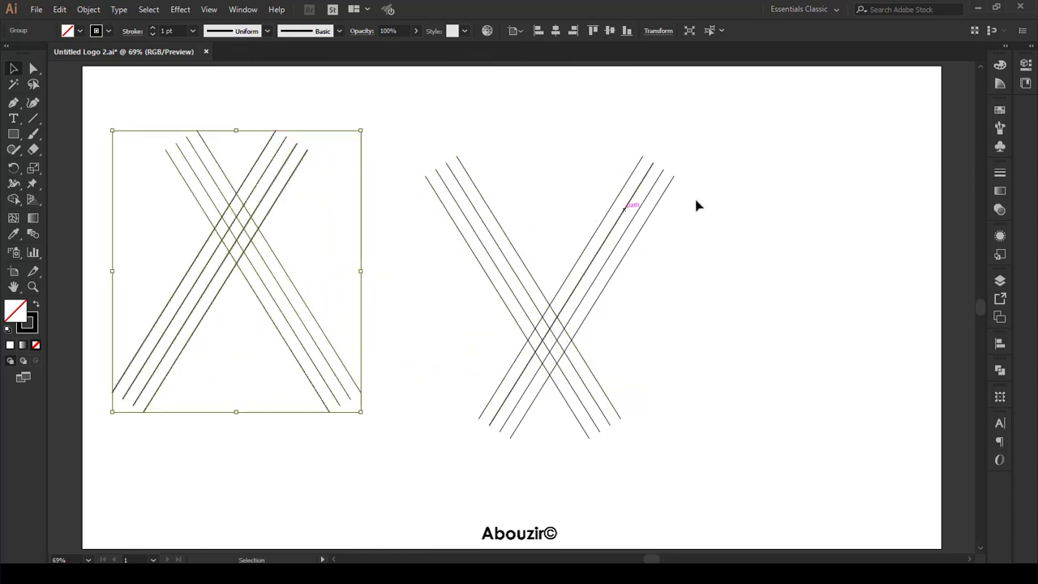
left_click_drag(724, 192, 470, 356)
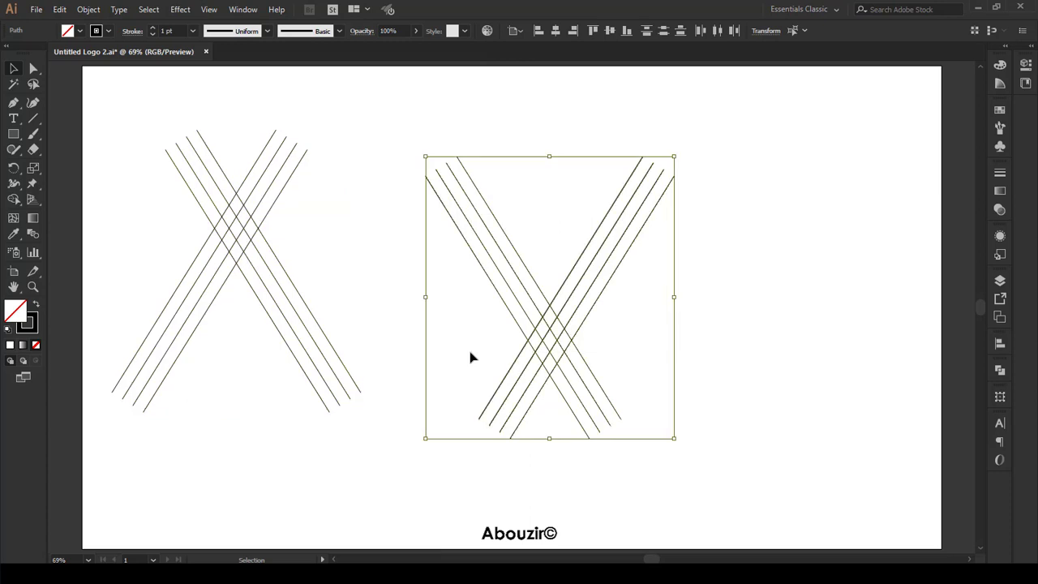
left_click(87, 9)
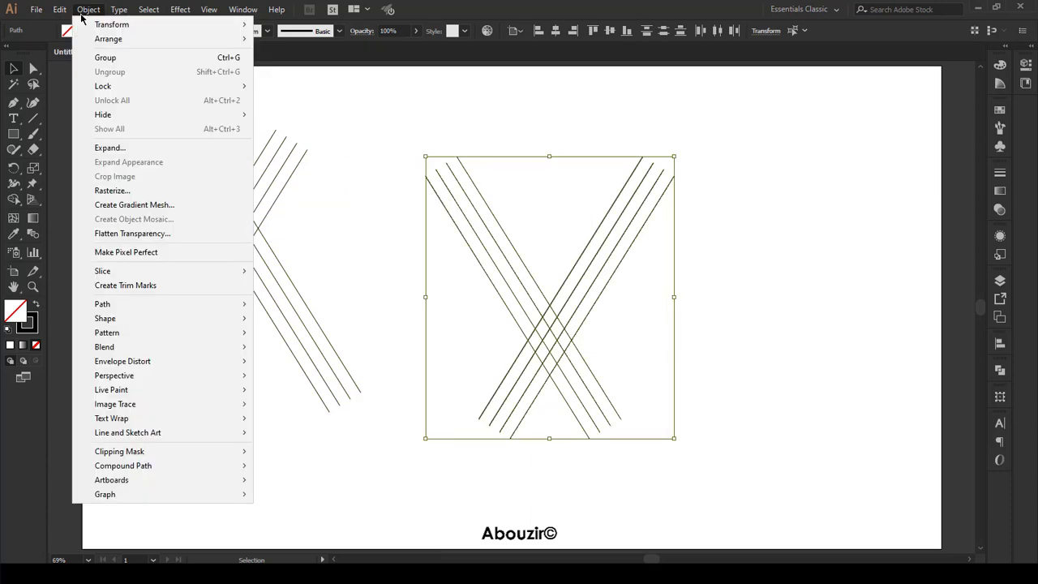
left_click(98, 58)
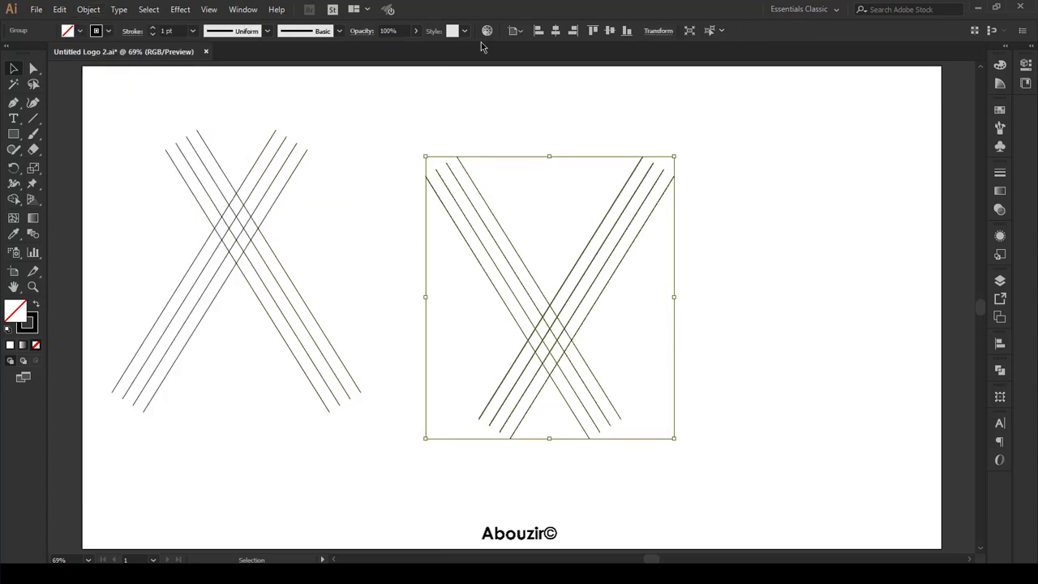
left_click(555, 30)
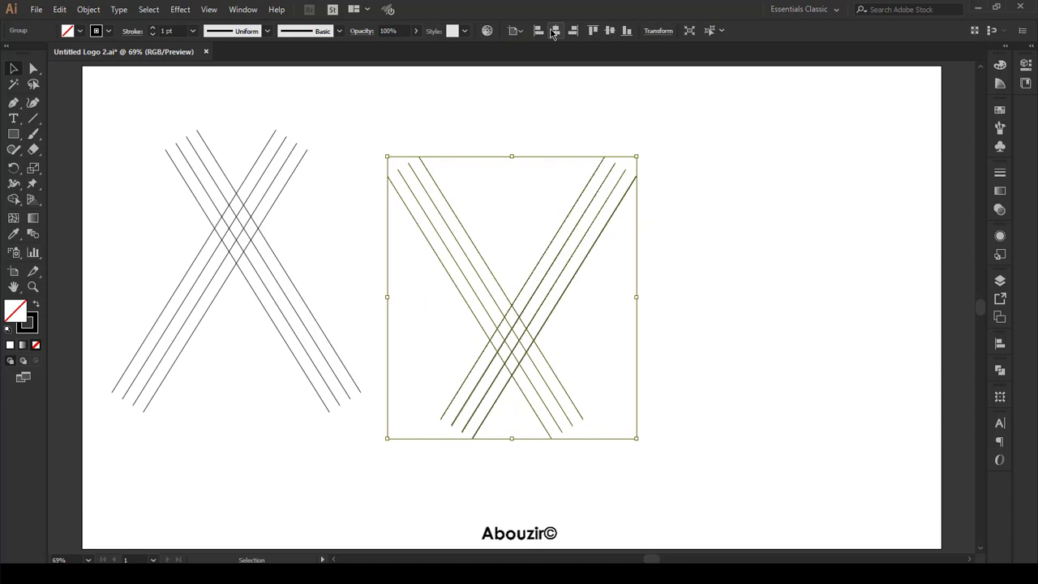
Give the flipped group of lines a red stroke and centre it horizontally on the artboard over the black group
left_click(282, 194)
left_click(109, 31)
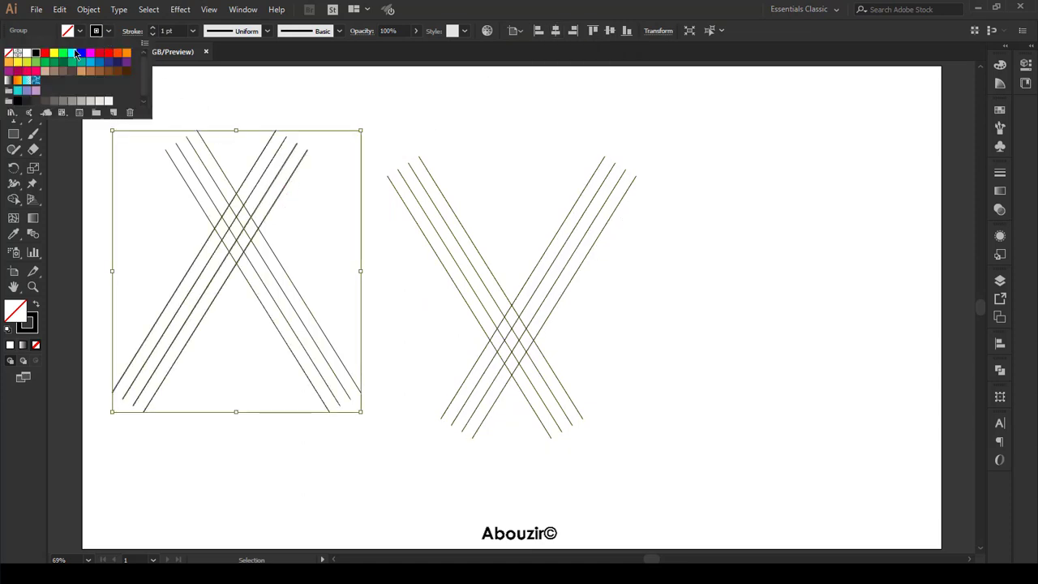
left_click(46, 54)
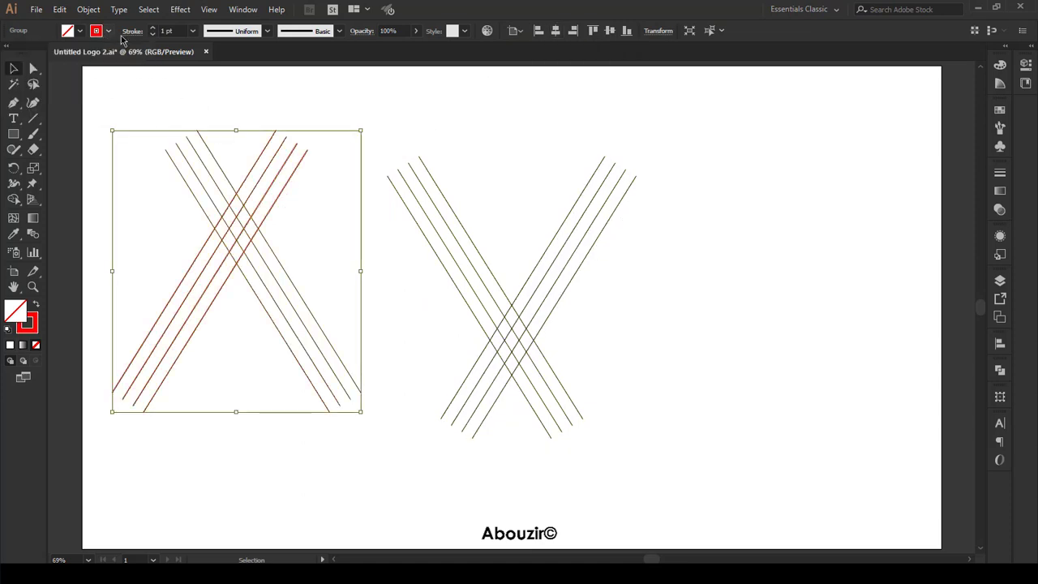
left_click(109, 33)
left_click(556, 31)
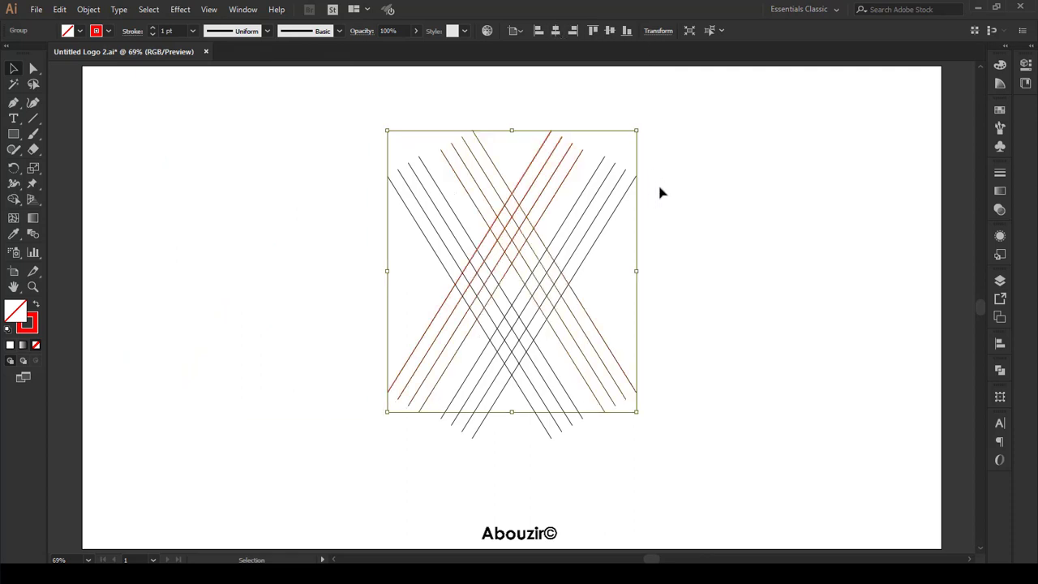
left_click(599, 273)
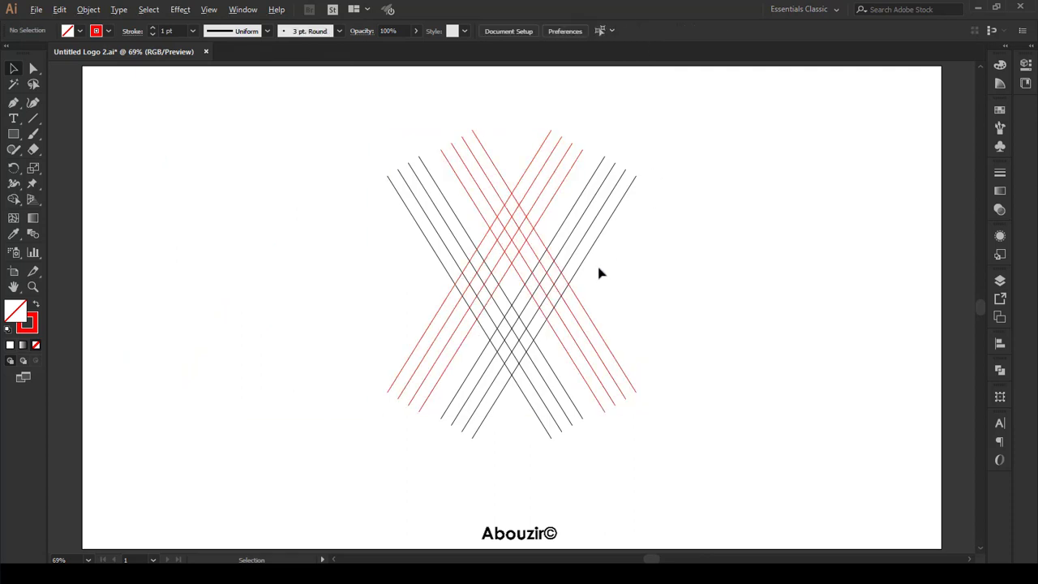
Draw a straight horizontal line with the Pen tool across both line groups, through the area where the red lines cross
scroll(599, 274, "up", 1)
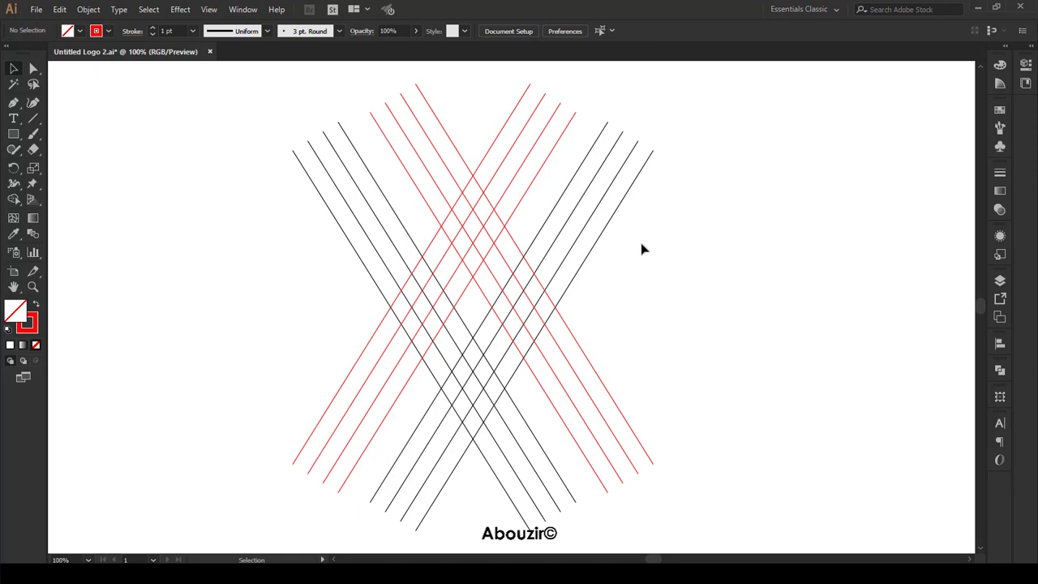
key("p")
left_click(644, 213)
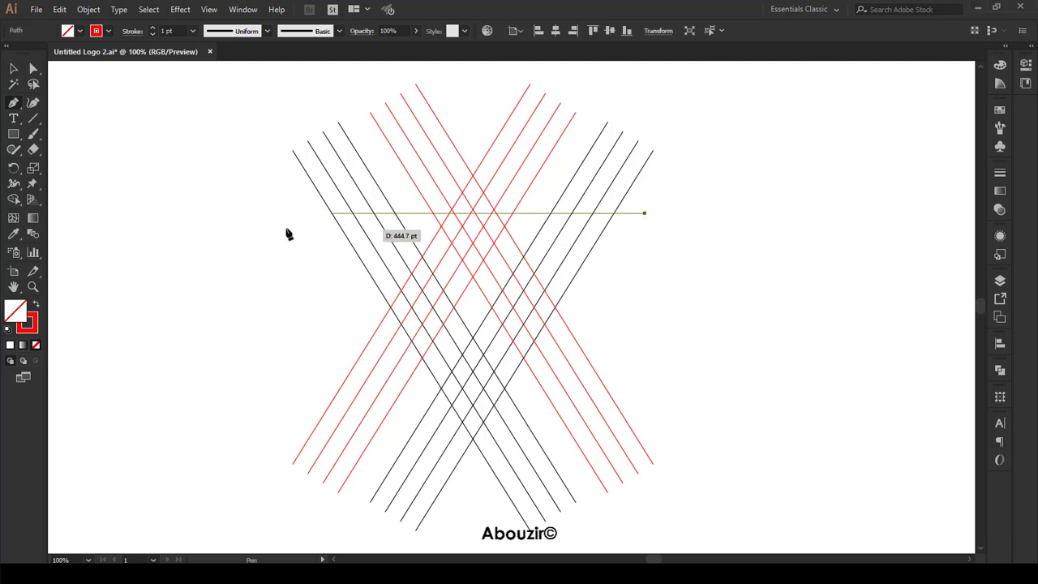
left_click(229, 213, "shift")
key("v")
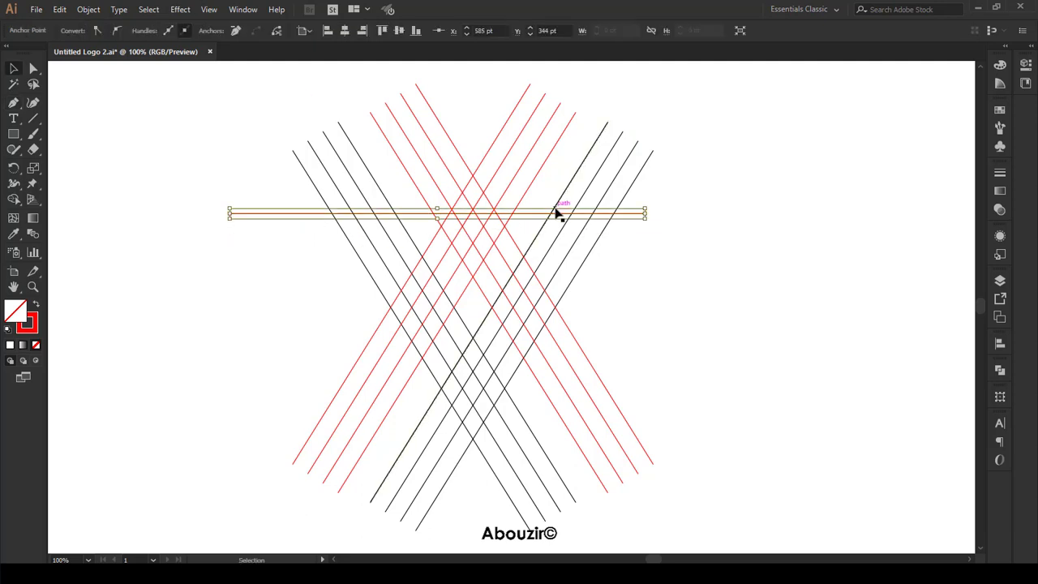
Shift the horizontal line slightly right and place a parallel copy a short distance below it
mouse_move(538, 216)
left_mouse_down()
mouse_move(558, 215)
mouse_move(541, 233)
left_mouse_up()
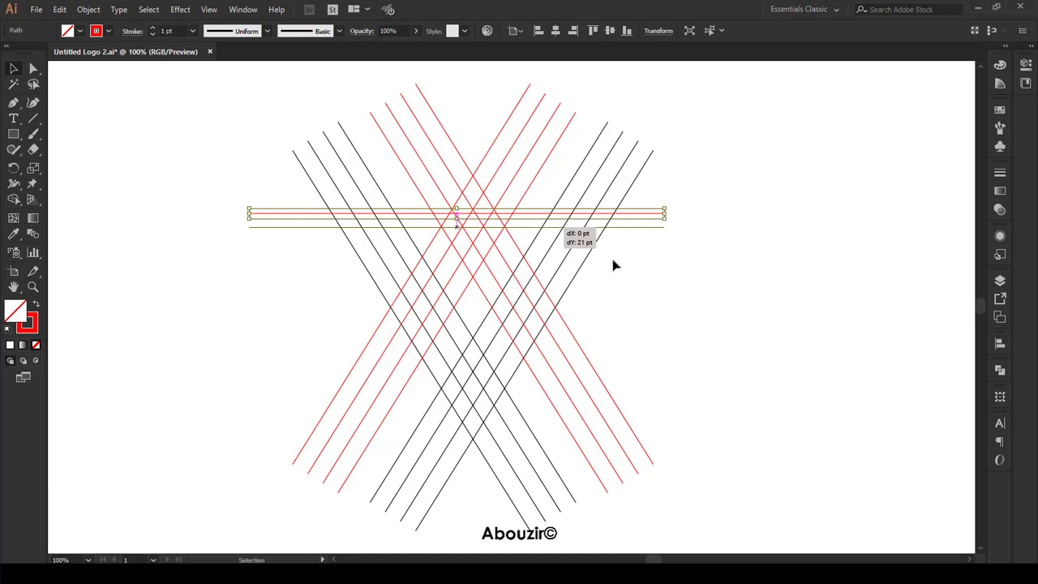
key("Down")
key("Down")
key("Down")
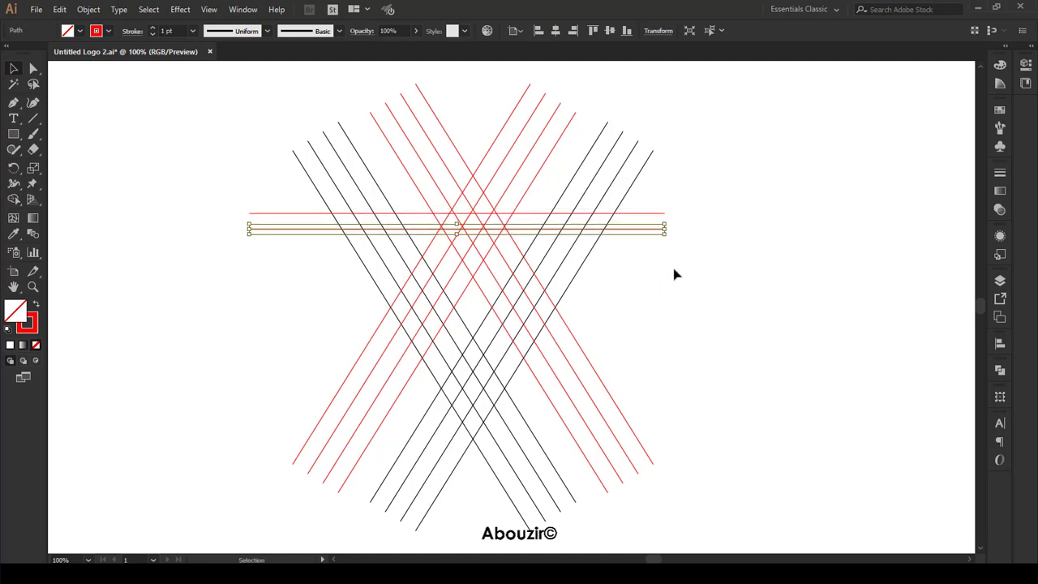
key("Down")
left_click(674, 274)
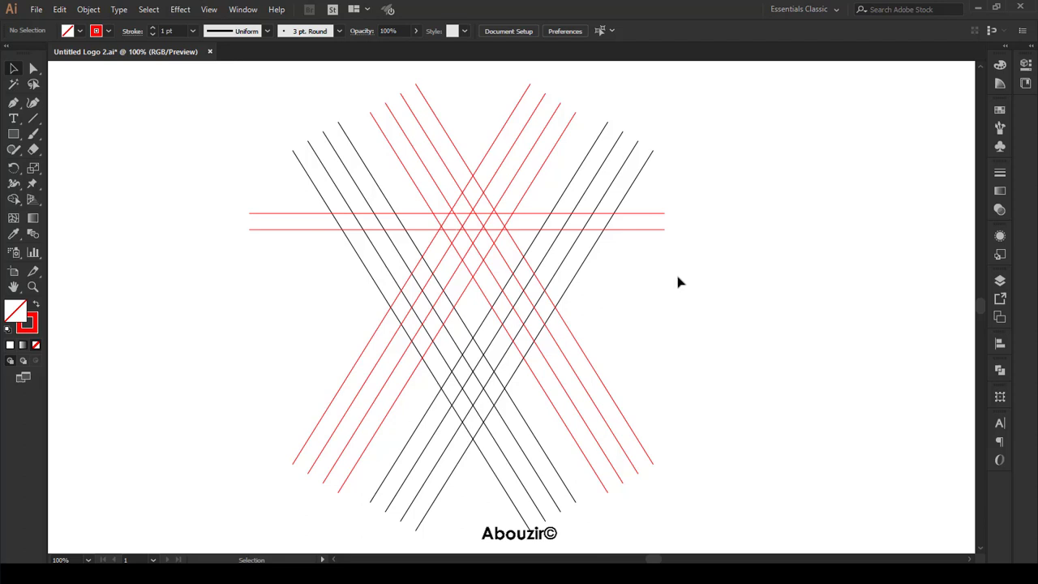
Select all the lines and prepare the Shape Builder tool with a red fill and no stroke
left_click(148, 10)
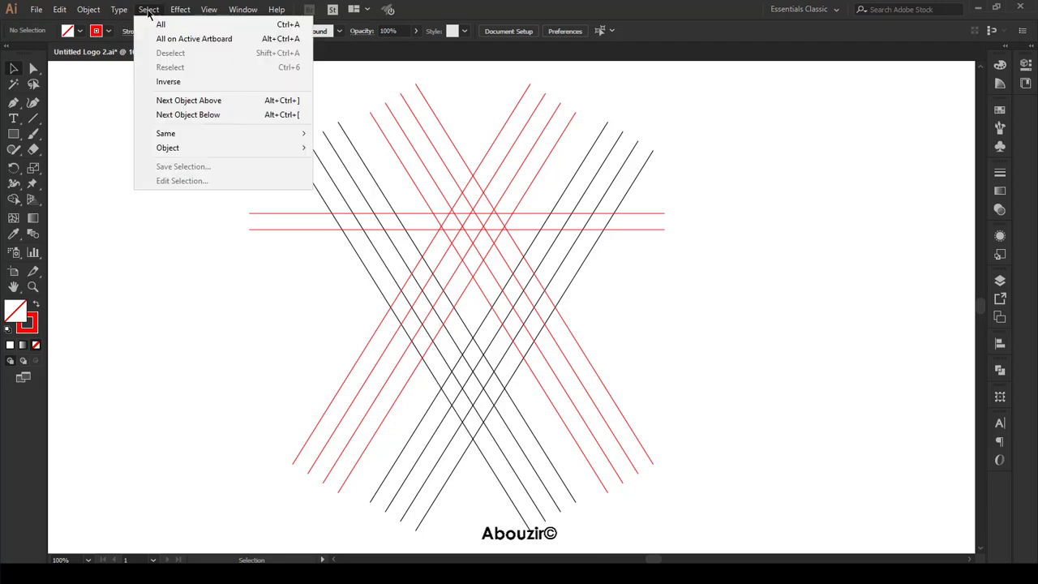
left_click(161, 23)
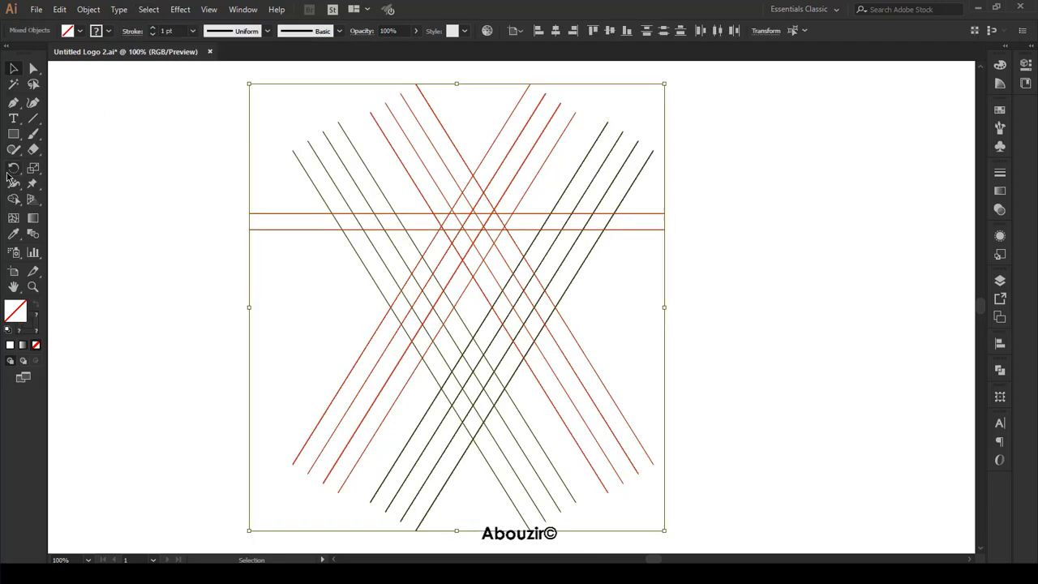
left_click_drag(14, 199, 65, 201)
left_click(35, 305)
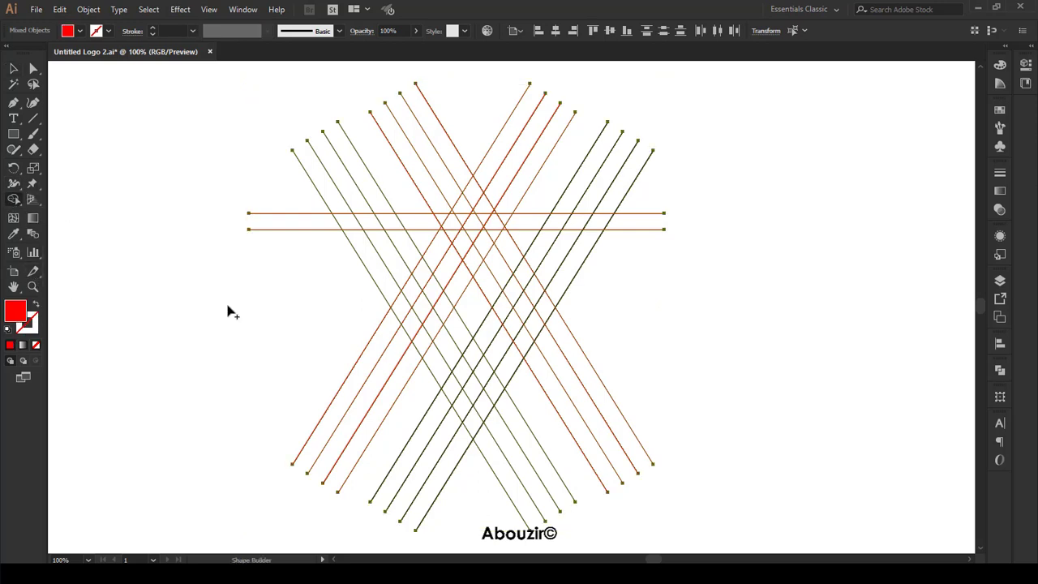
Merge regions between the lines into a red hooked arm at the logo's upper right and a red V at its base
scroll(514, 273, "up", 1)
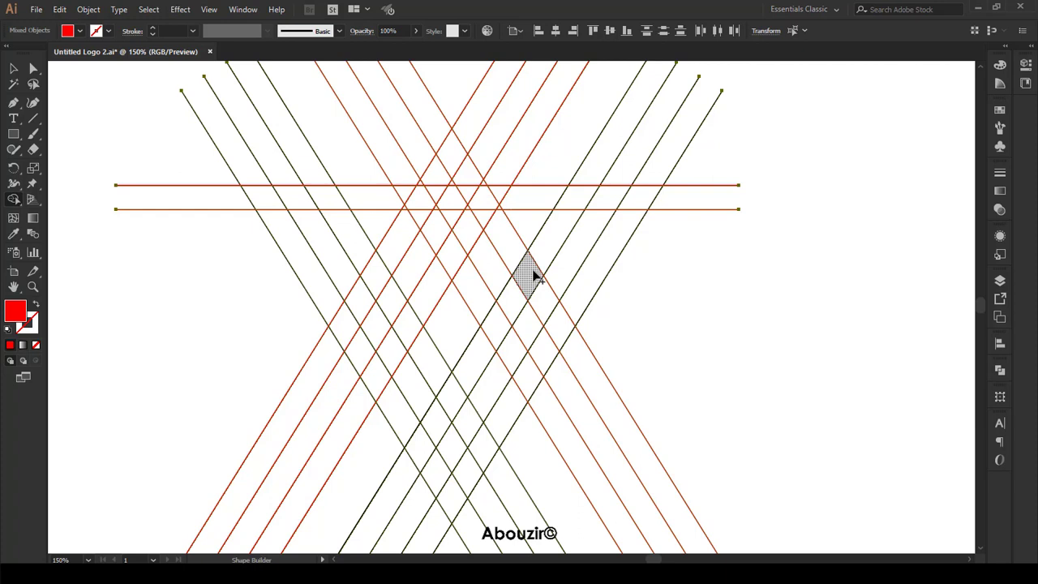
mouse_move(535, 276)
left_mouse_down()
mouse_move(552, 215)
mouse_move(614, 197)
mouse_move(642, 202)
mouse_move(638, 221)
left_mouse_up()
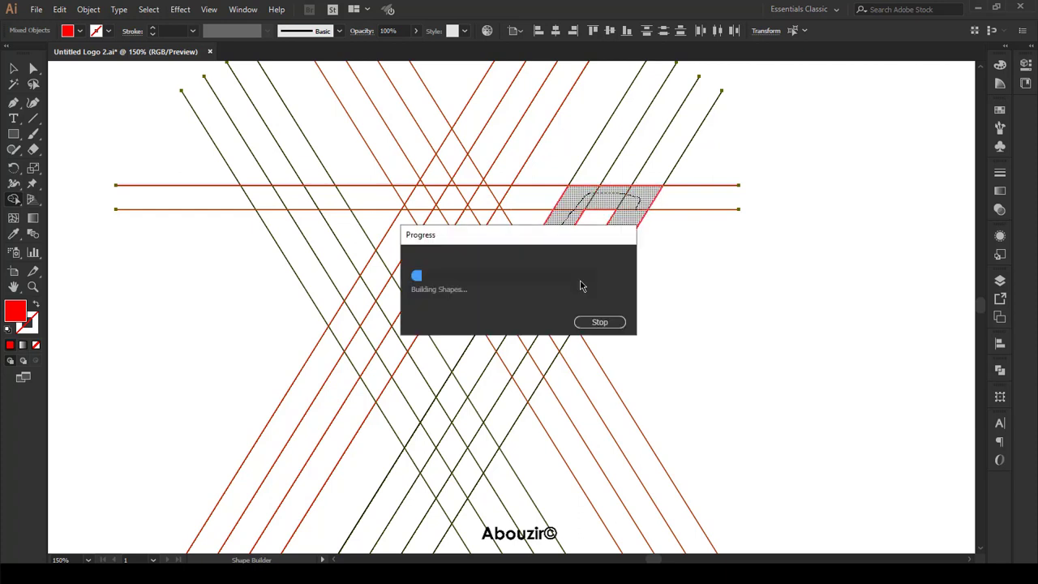
mouse_move(578, 316)
left_mouse_down()
mouse_move(550, 353)
mouse_move(482, 399)
mouse_move(451, 451)
mouse_move(424, 413)
mouse_move(429, 401)
left_mouse_up()
Merge more regions into a small inner V and a hooked upper-left arm, and extend the lower V's left side upwards
scroll(530, 364, "down", 2)
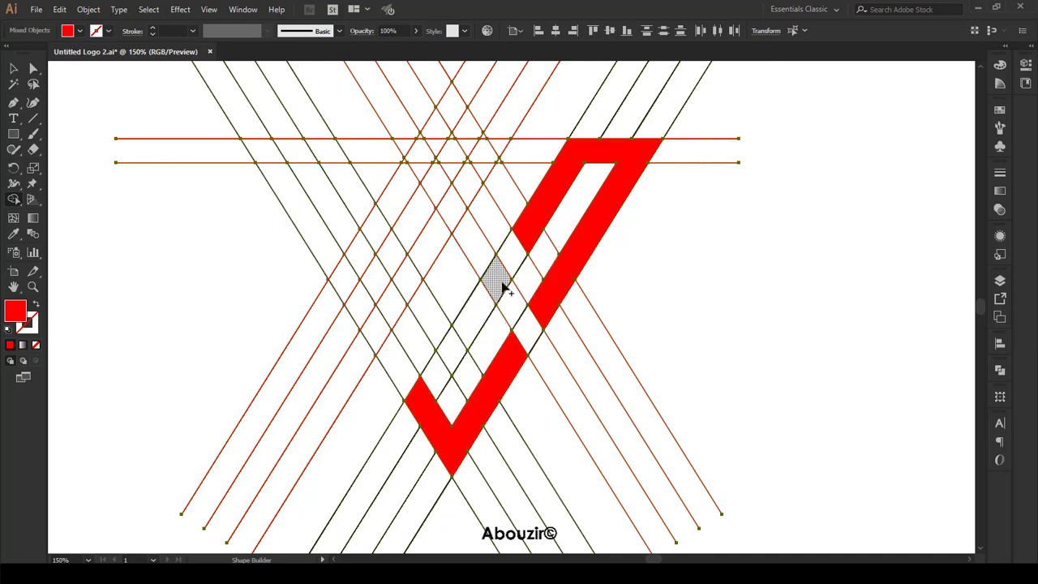
mouse_move(498, 281)
left_mouse_down()
mouse_move(461, 351)
mouse_move(433, 328)
left_mouse_up()
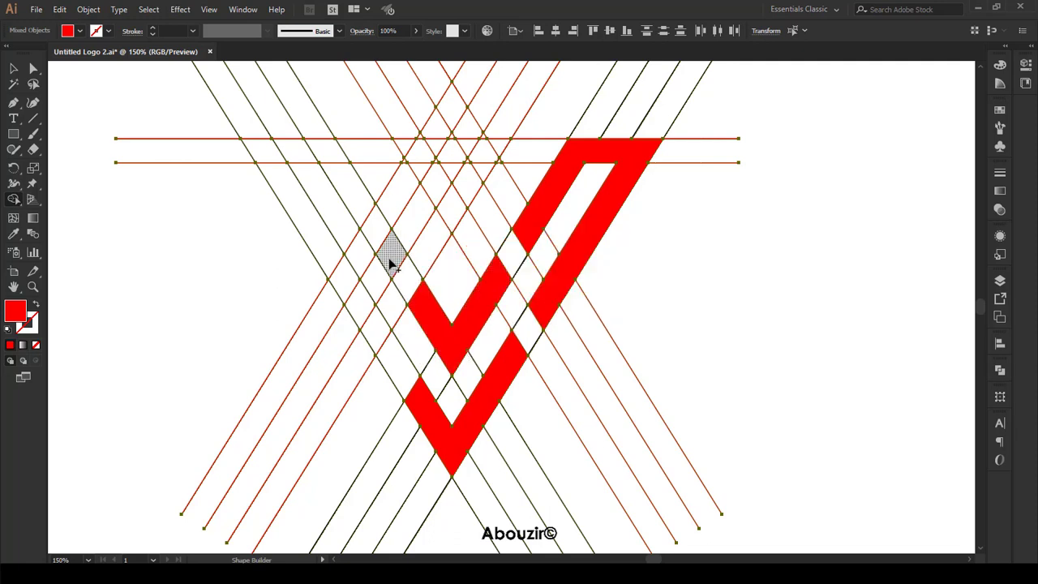
left_click_drag(390, 259, 326, 159)
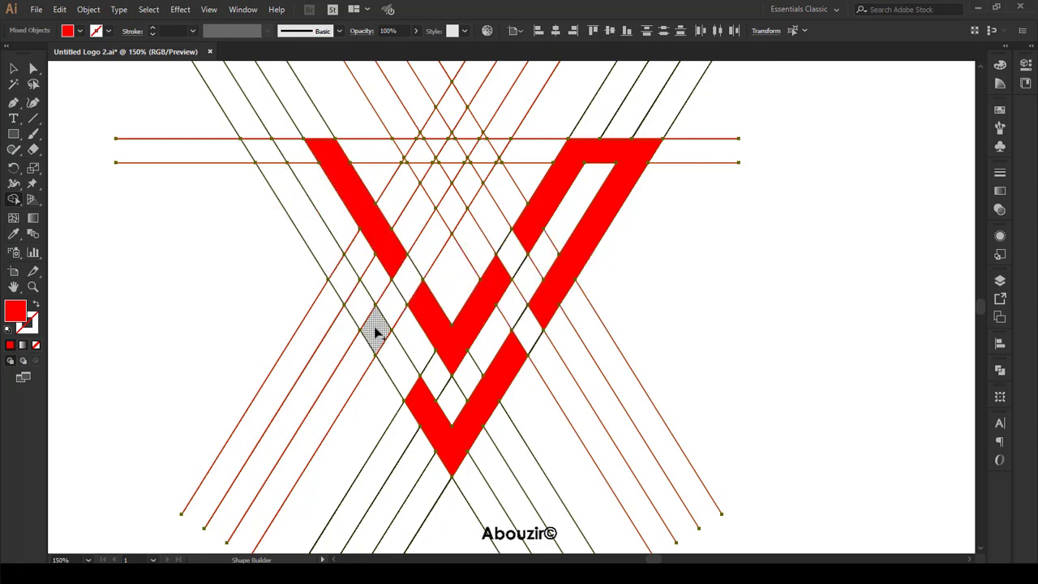
left_click_drag(421, 401, 348, 287)
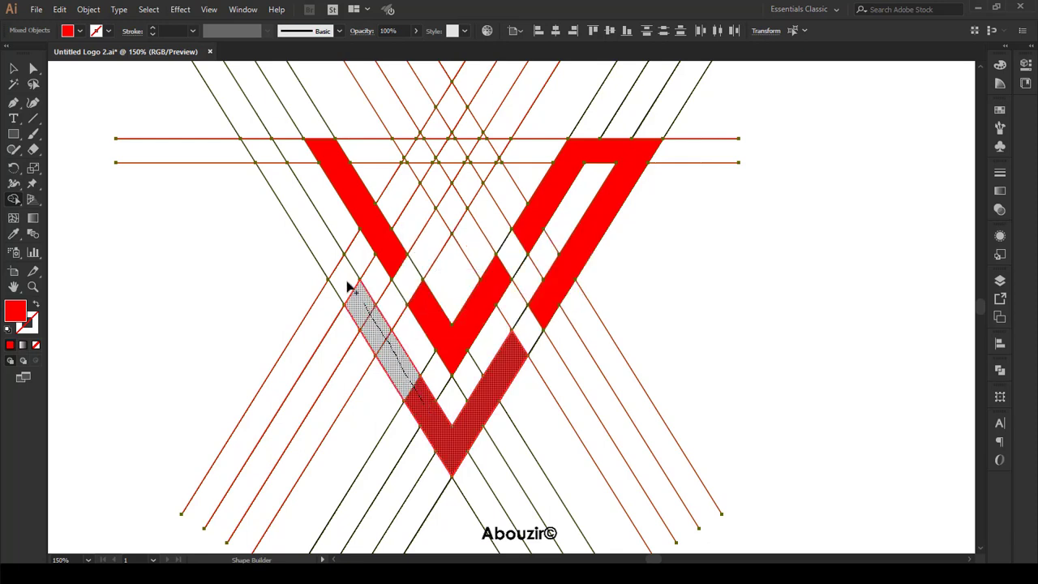
mouse_move(305, 222)
left_mouse_down()
mouse_move(263, 158)
mouse_move(327, 153)
mouse_move(339, 163)
left_mouse_up()
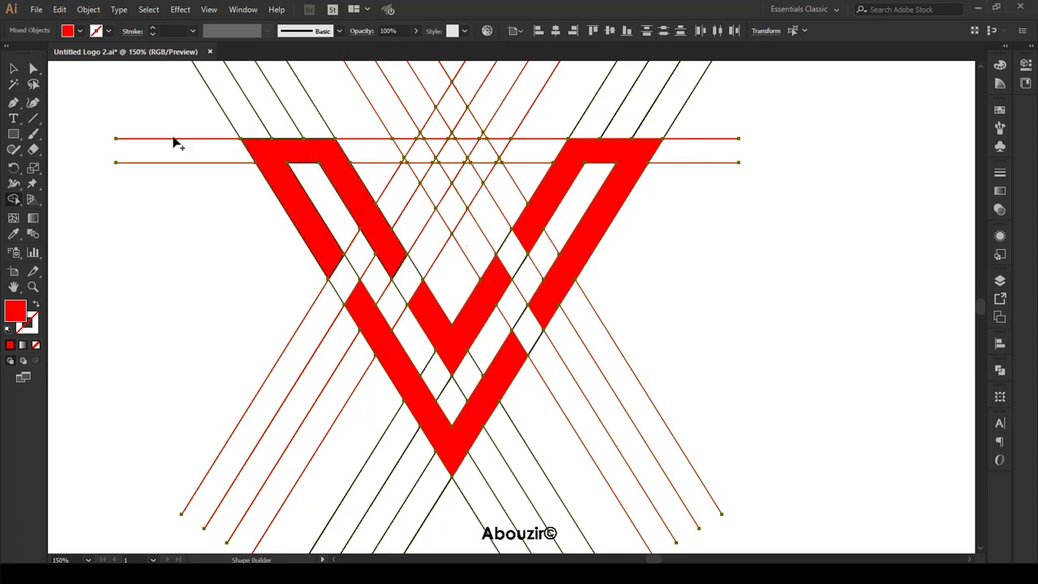
Leave the Shape Builder and ungroup the group containing the red slanted lines
left_click(16, 69)
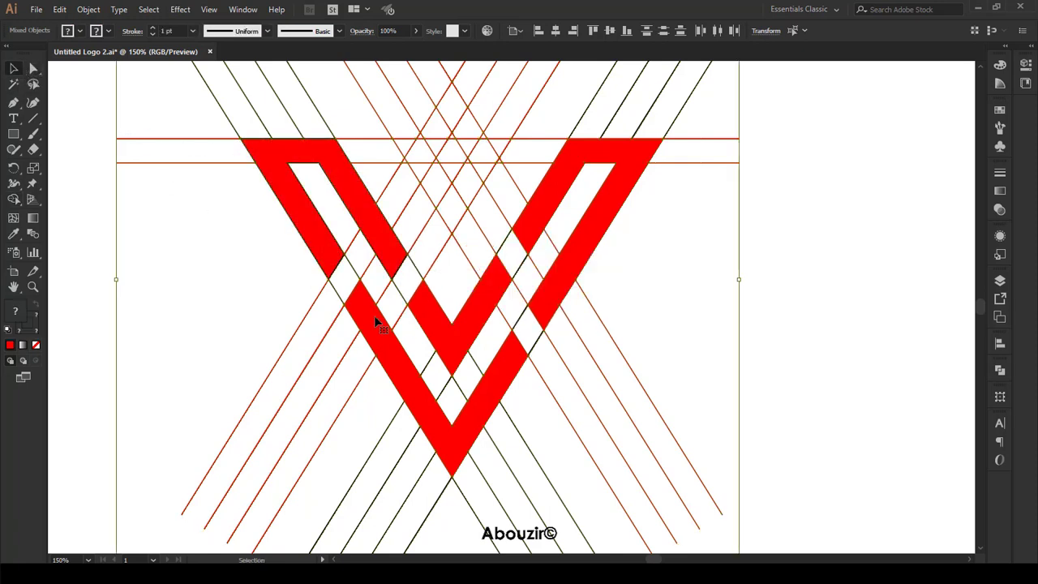
left_click(525, 406)
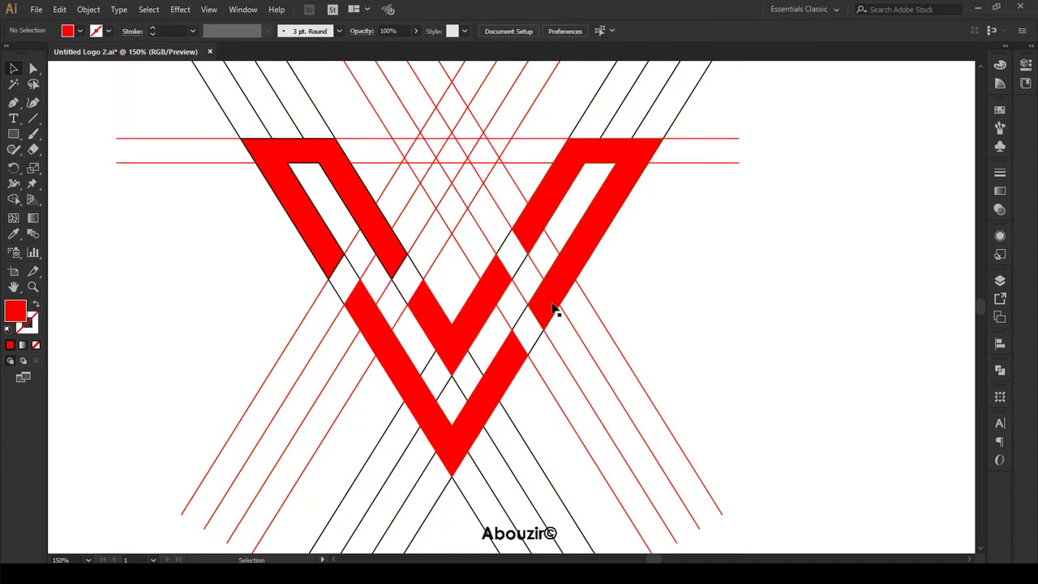
left_click(501, 393)
right_click(500, 391)
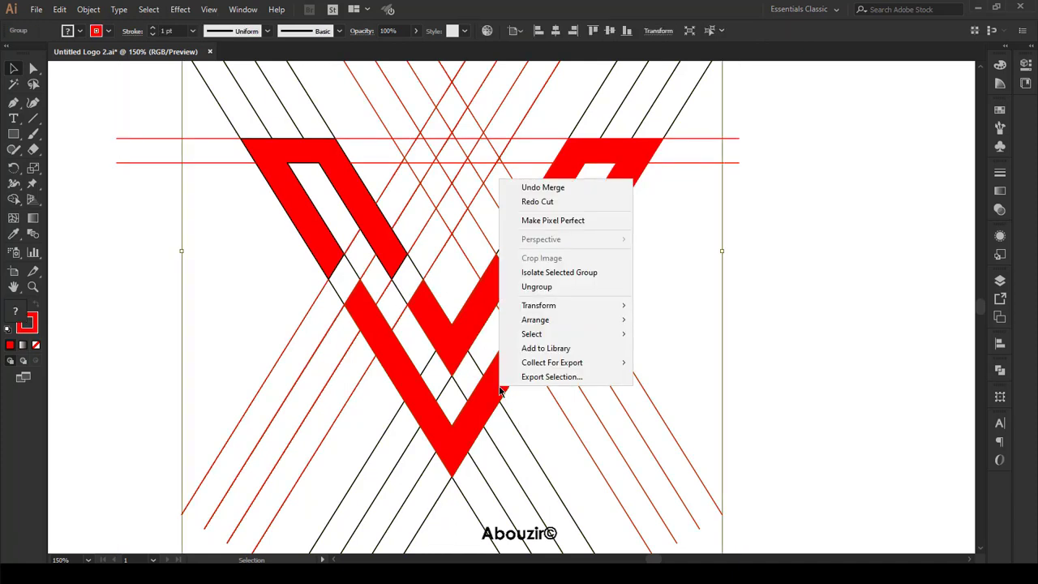
left_click(534, 287)
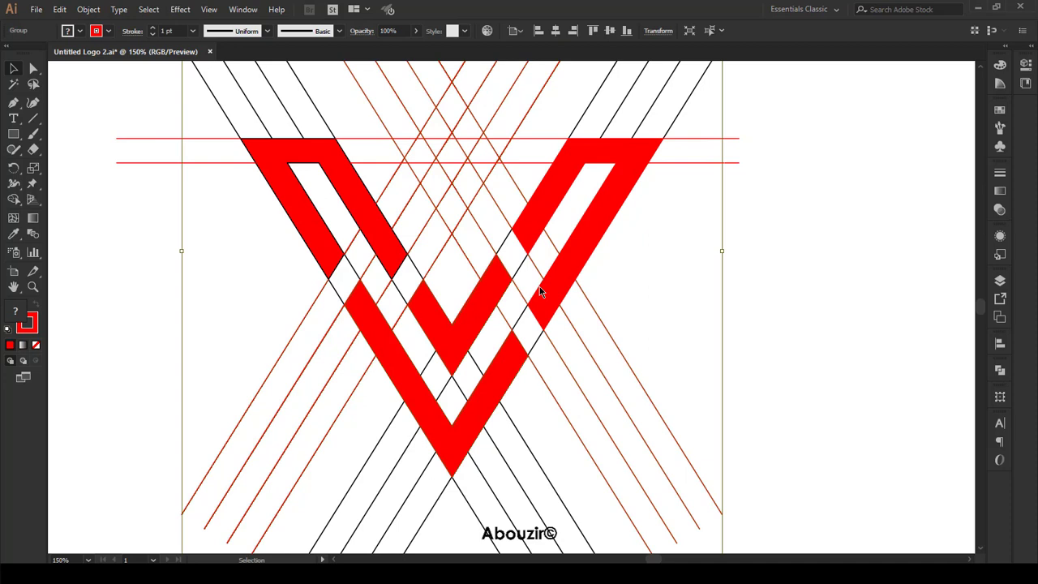
left_click(535, 409)
Check that the inner V and upper-right arm select separately, then ungroup the group containing the black slanted lines
left_click(483, 309)
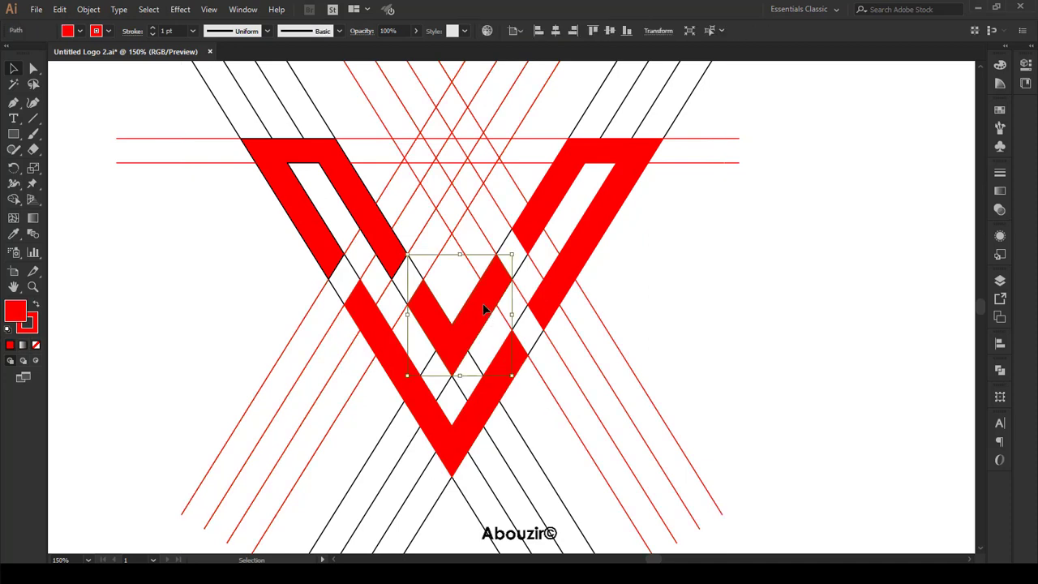
left_click(536, 228)
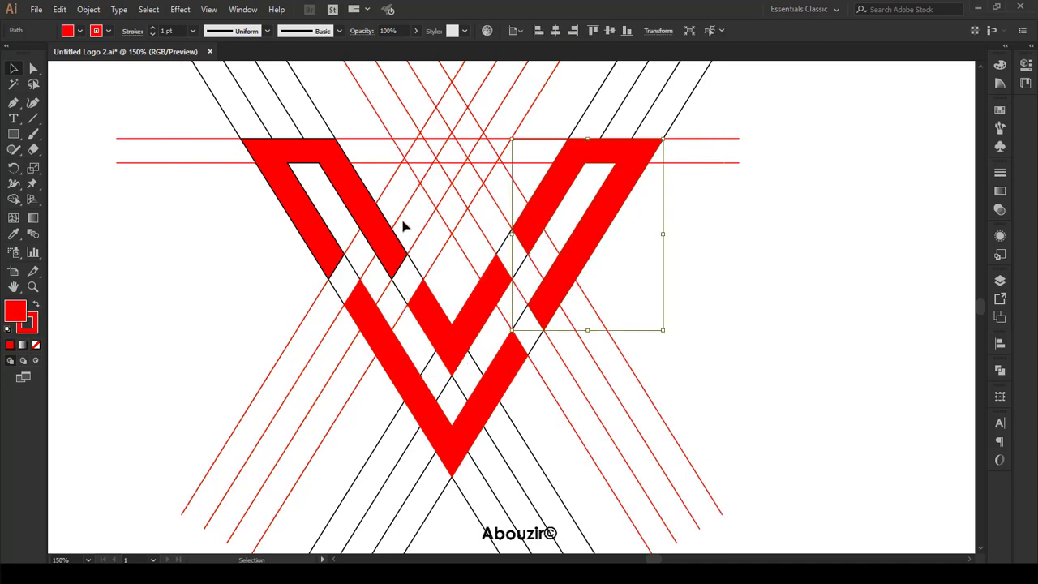
left_click(373, 216)
right_click(372, 216)
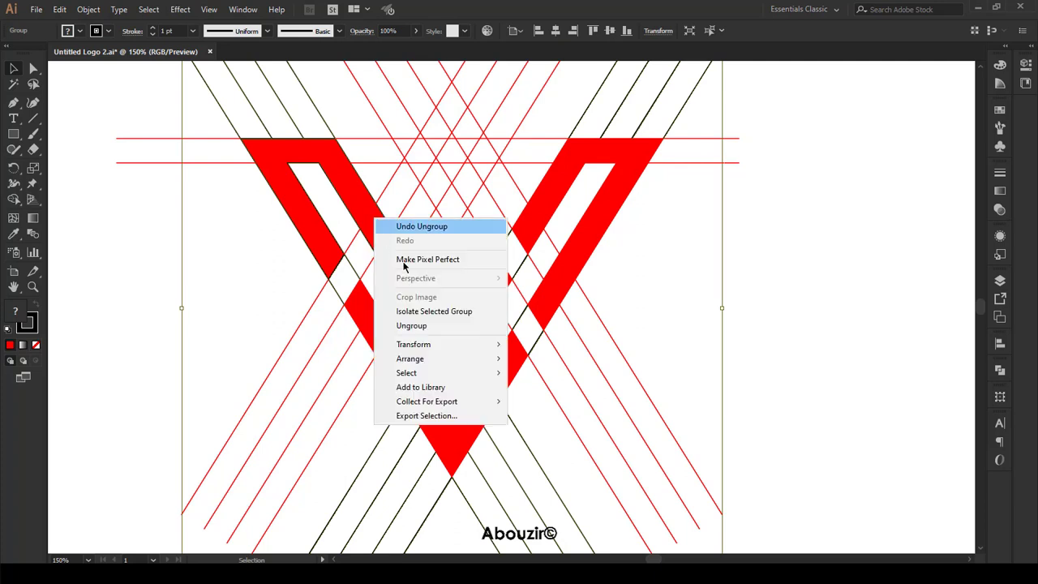
left_click(431, 326)
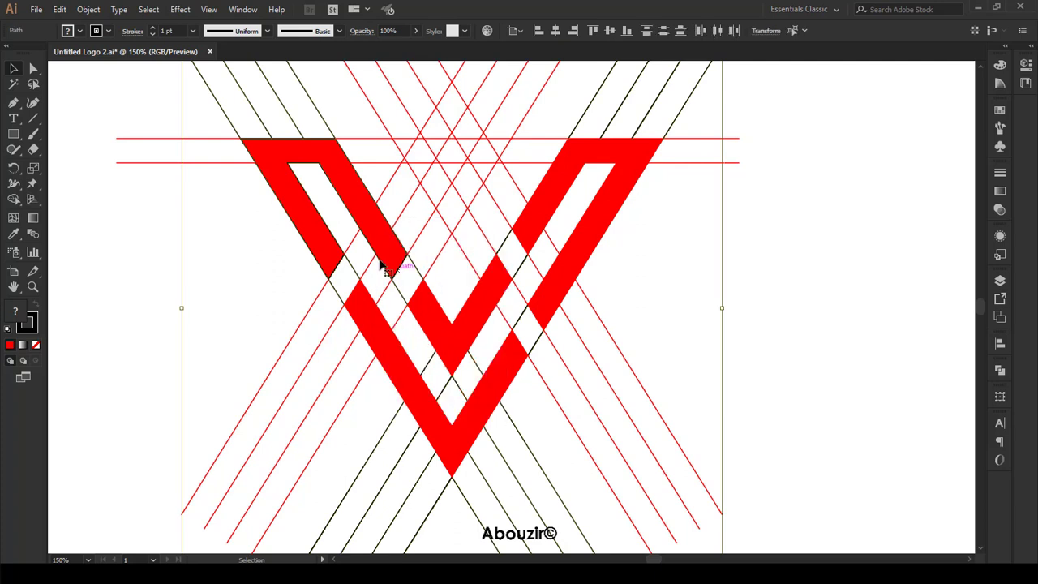
Select the four red filled shapes that make up the V logo and cut them out of the line grid
left_click(338, 229)
left_click(365, 215)
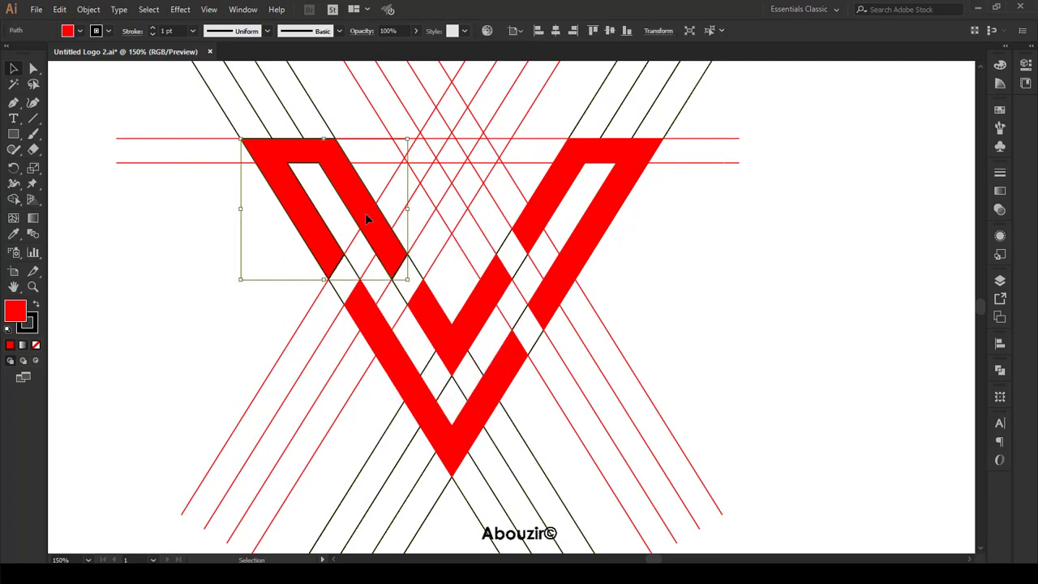
left_click(397, 371, "shift")
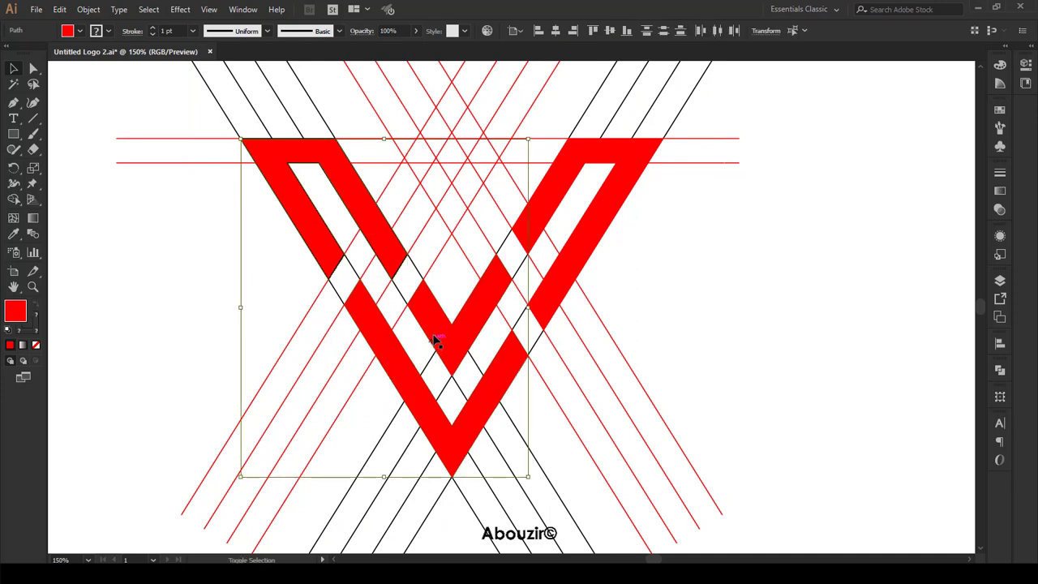
left_click(547, 214, "shift")
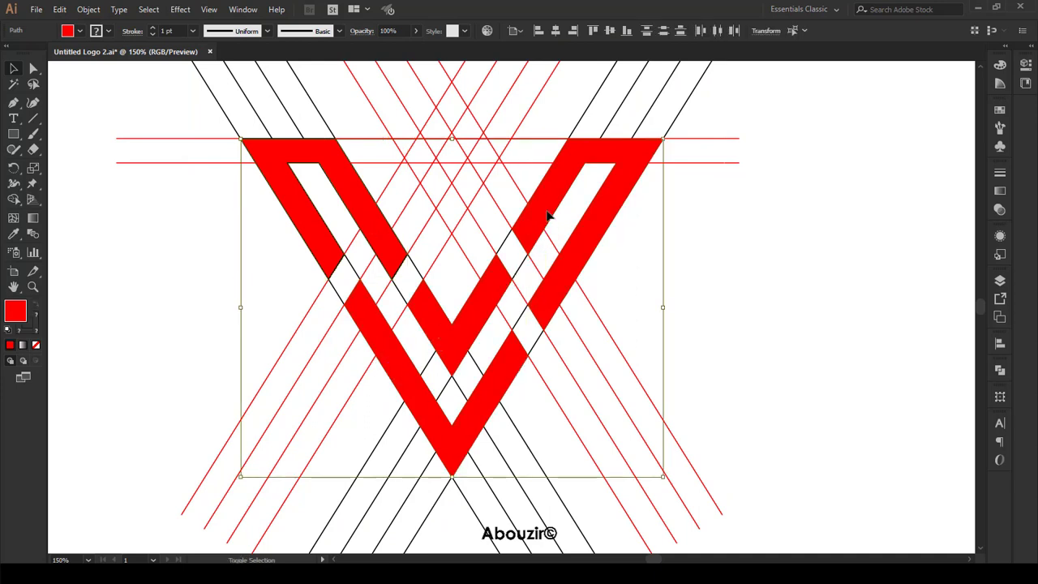
left_click(62, 10)
left_click(88, 57)
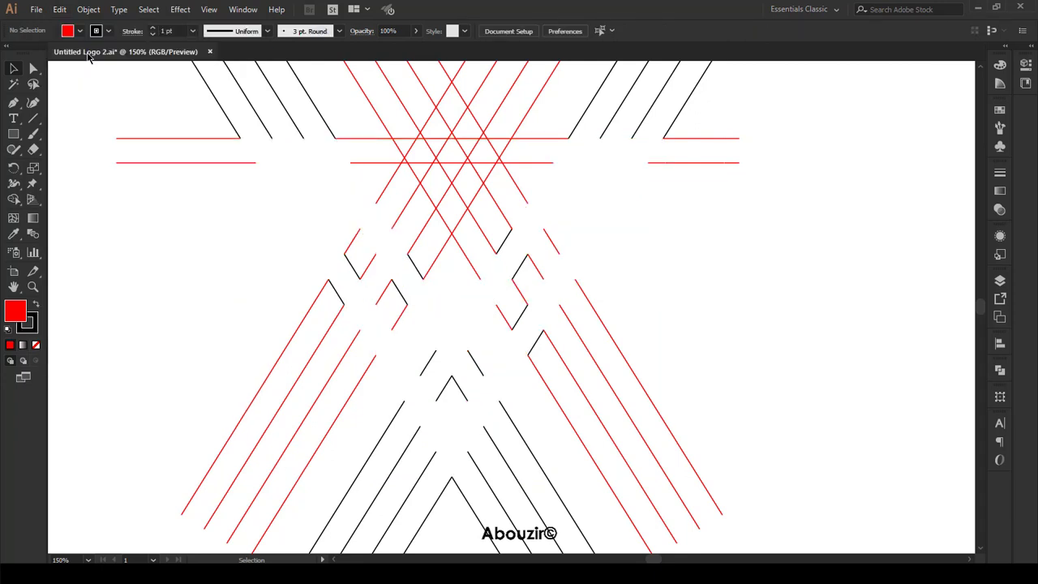
Delete all the leftover grid lines and paste the cut logo shapes back onto the empty artboard
left_click(149, 10)
left_click(162, 23)
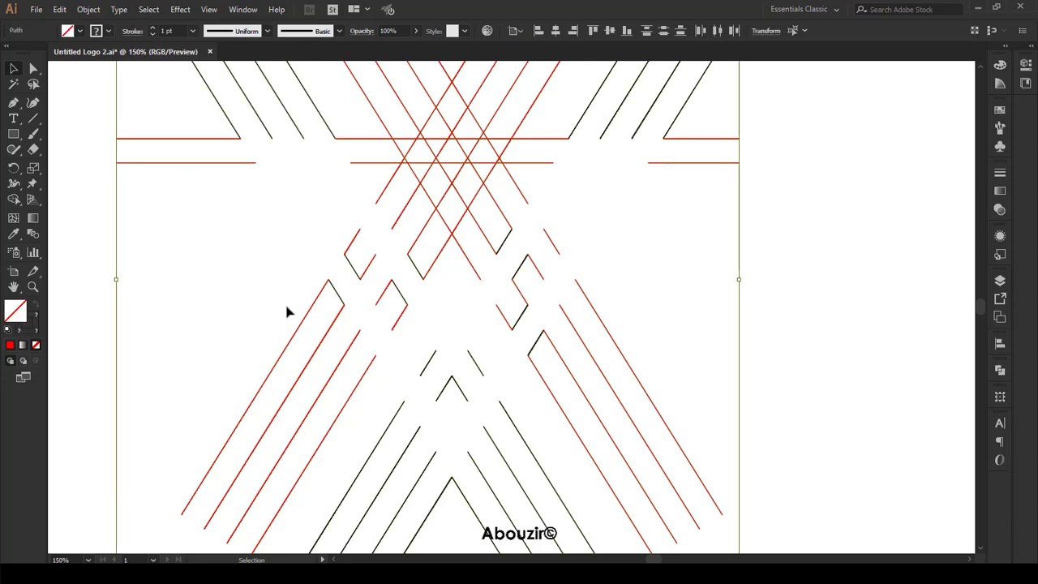
key("Delete")
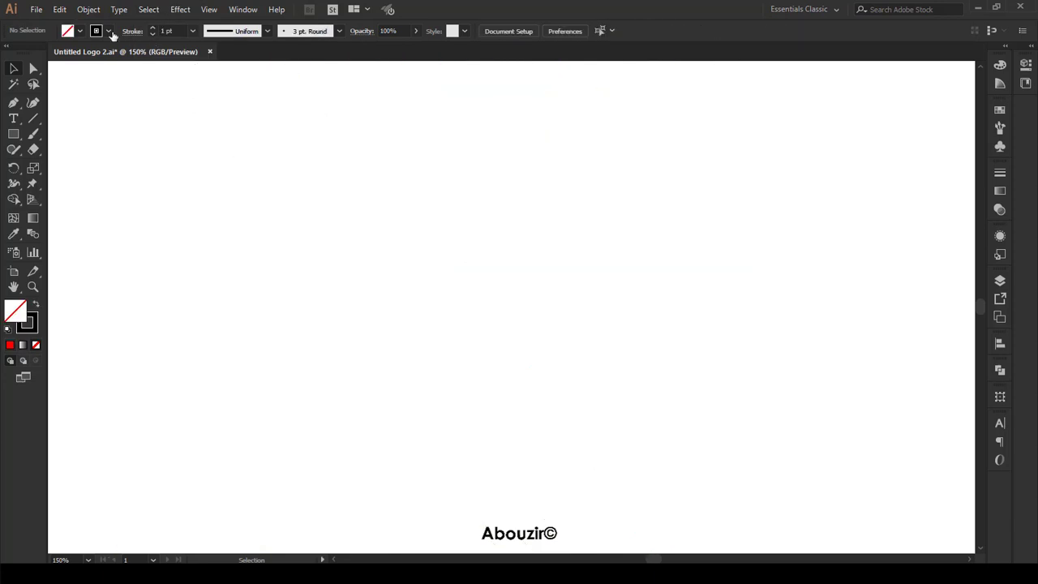
left_click(60, 10)
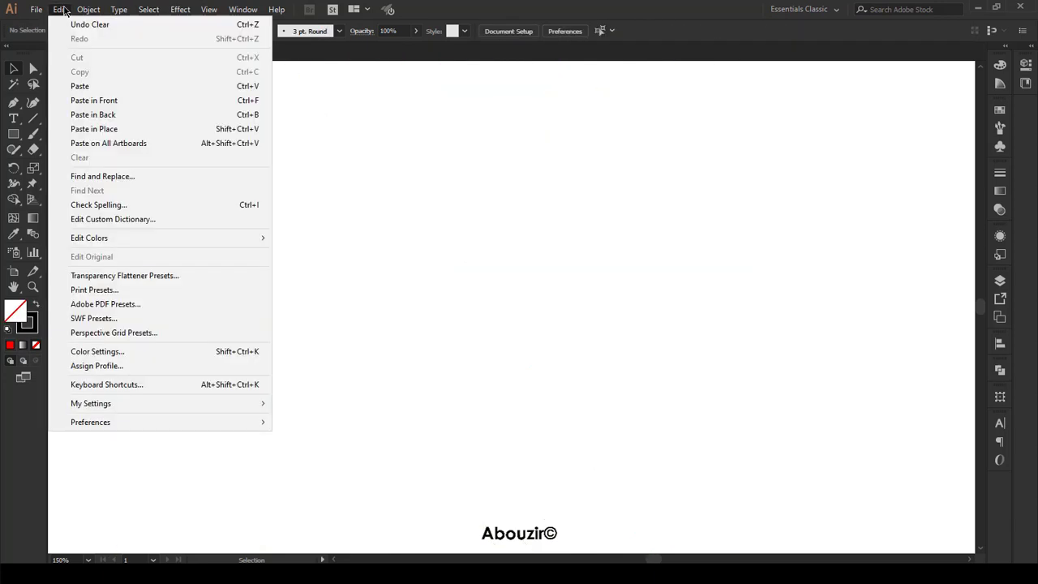
left_click(119, 82)
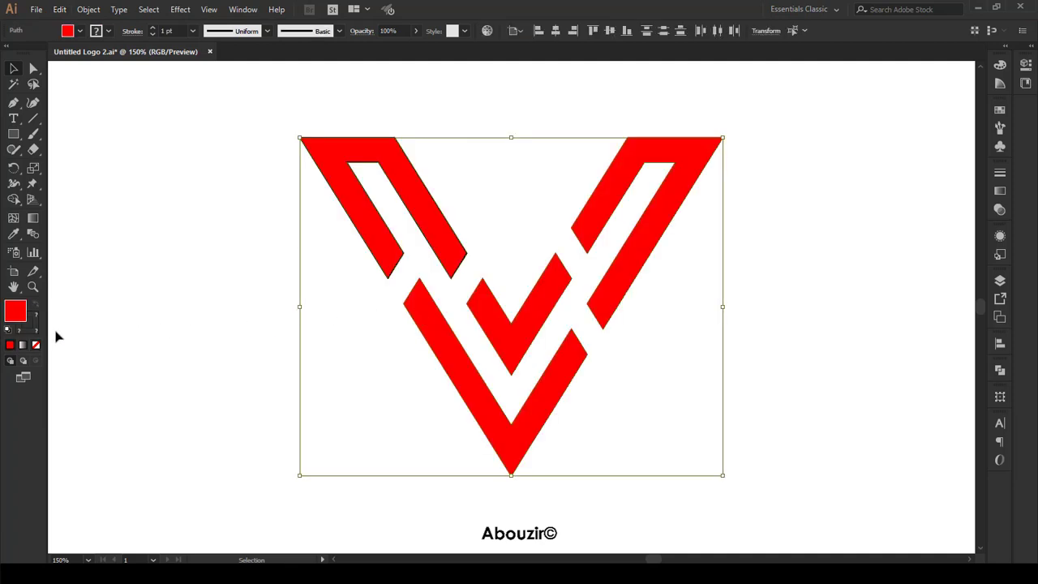
Give the logo shapes a solid black fill and remove their stroke
left_click(8, 330)
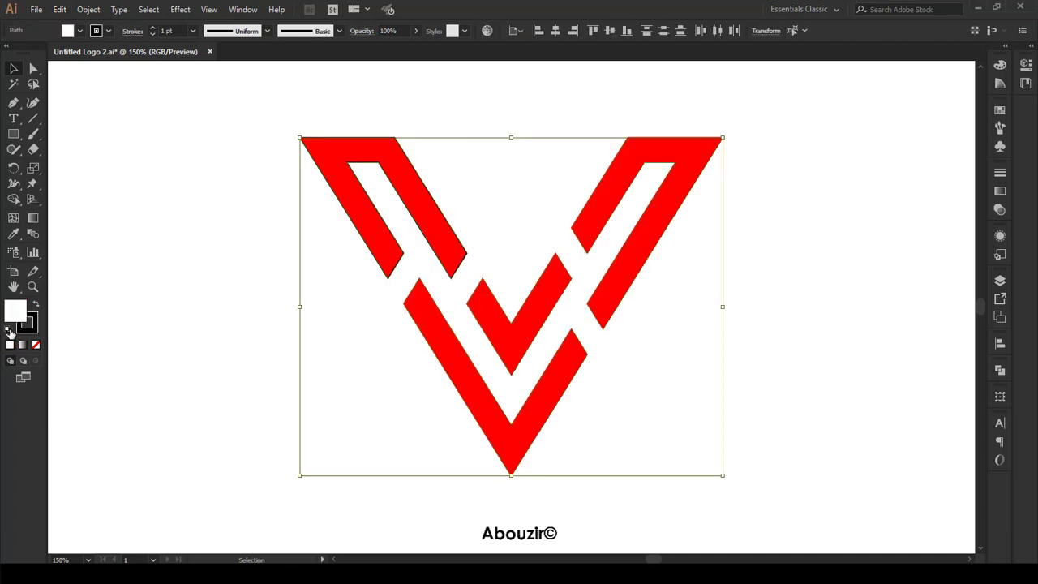
left_click(37, 305)
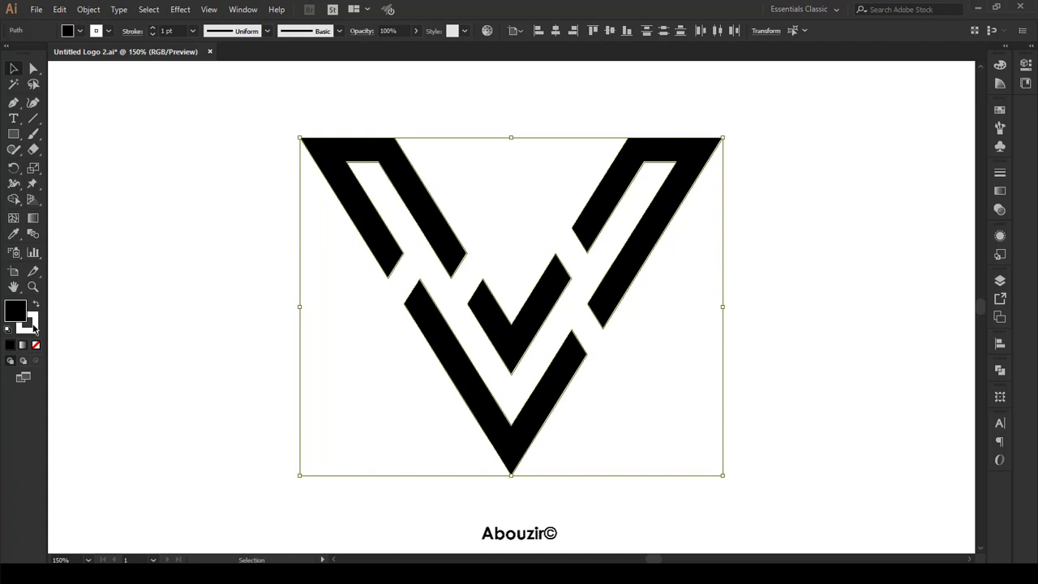
left_click(34, 325)
left_click(35, 344)
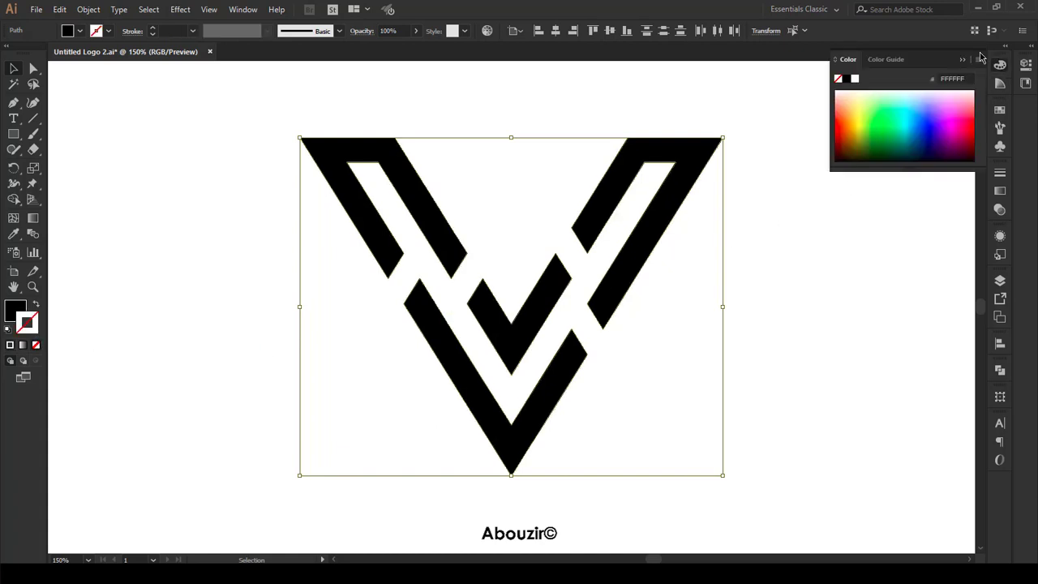
left_click(963, 61)
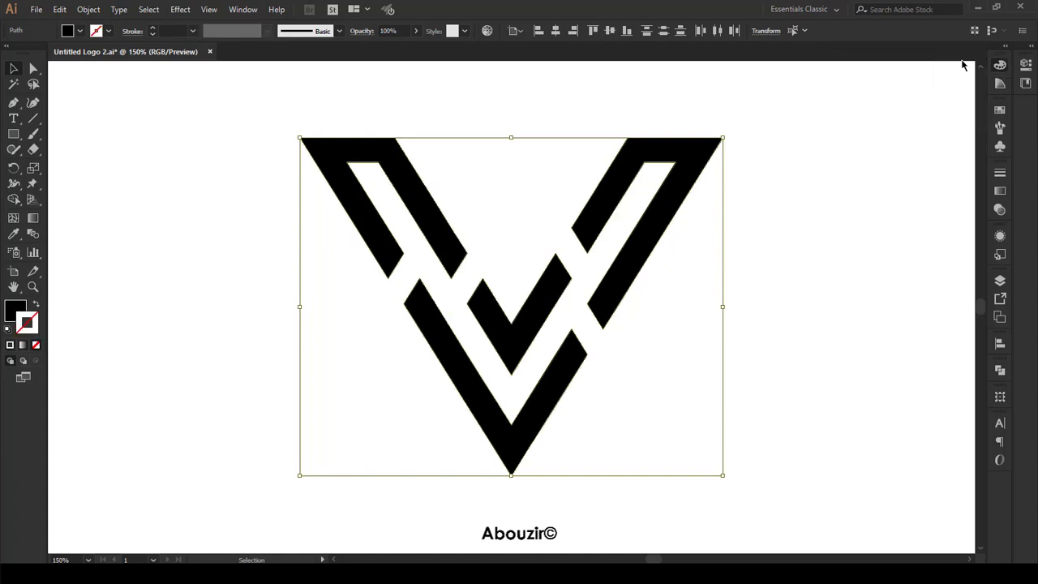
Unite the black logo shapes with the Pathfinder and deselect the result
left_click(1000, 370)
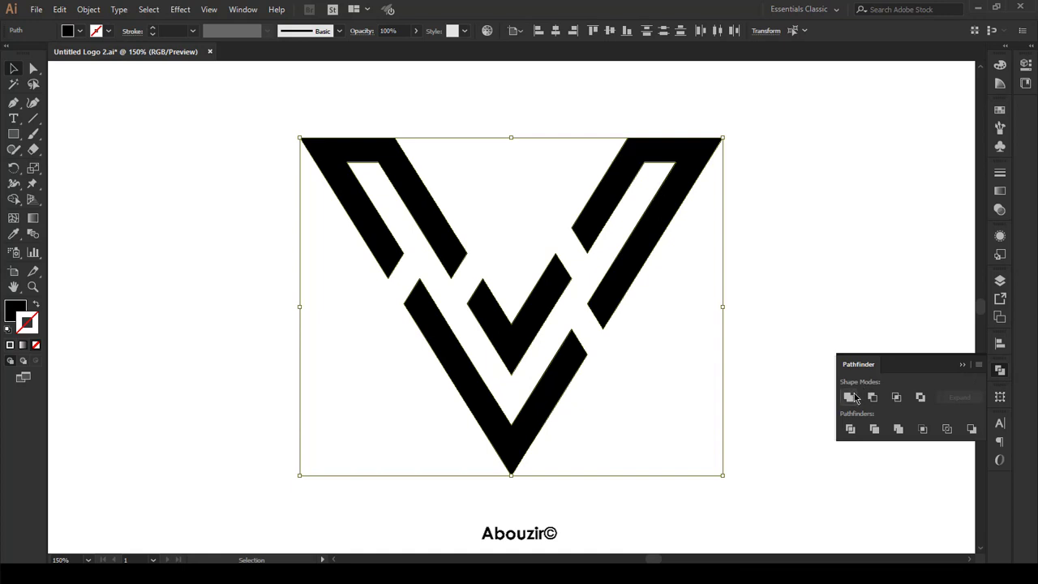
left_click(849, 396)
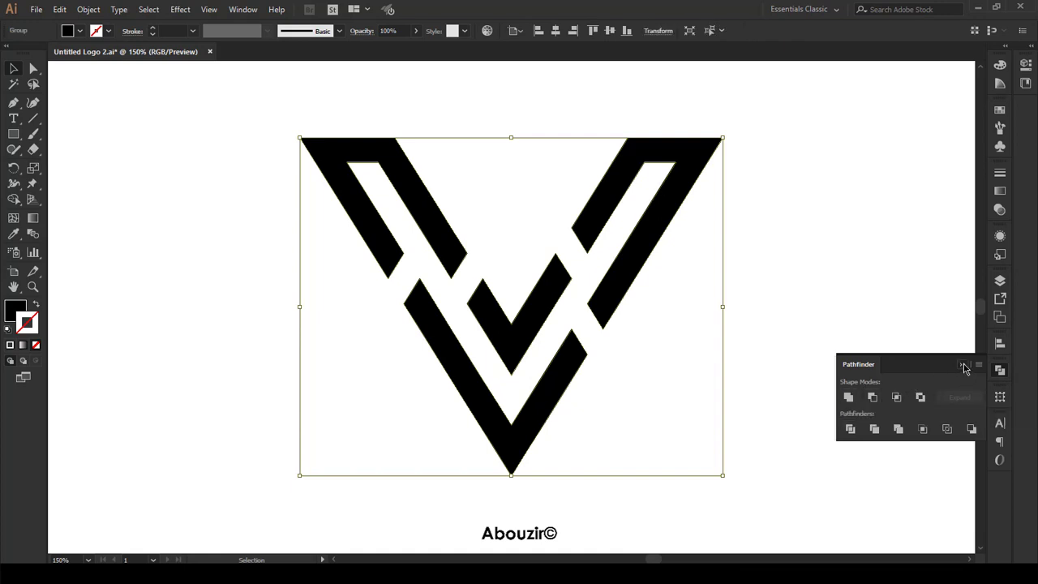
left_click(964, 365)
left_click(634, 391)
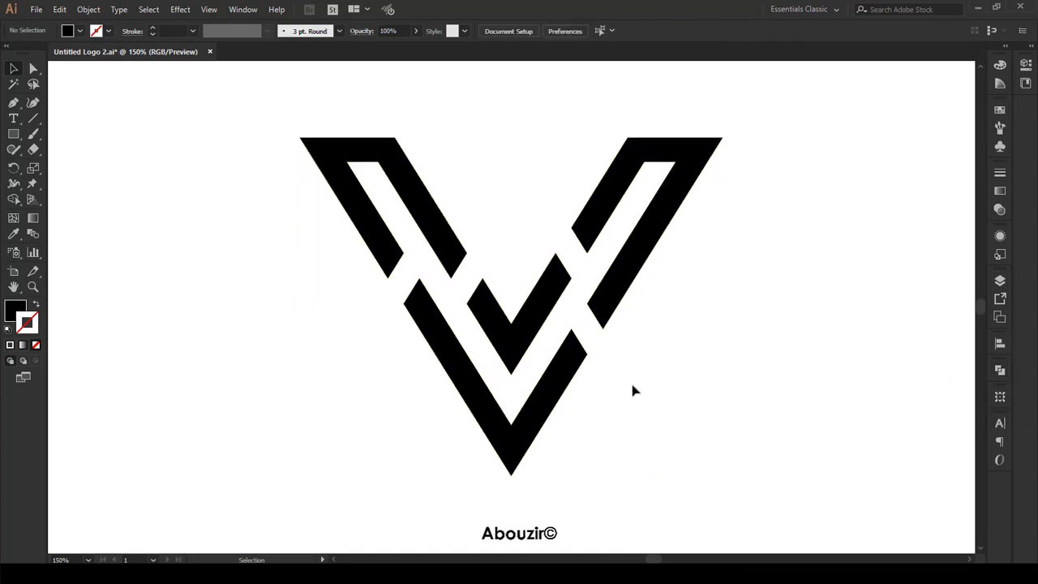
scroll(634, 391, "down", 1)
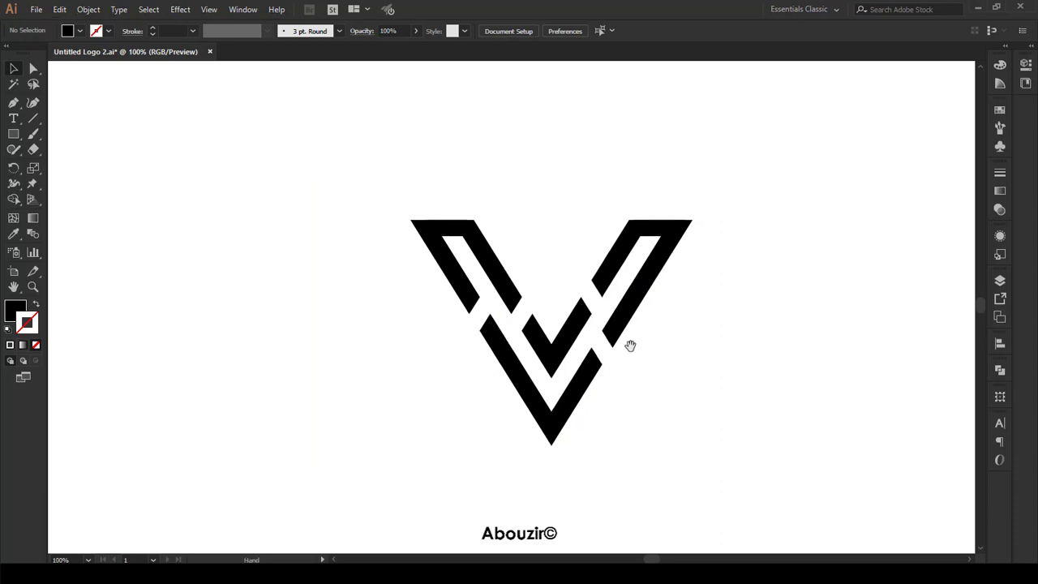